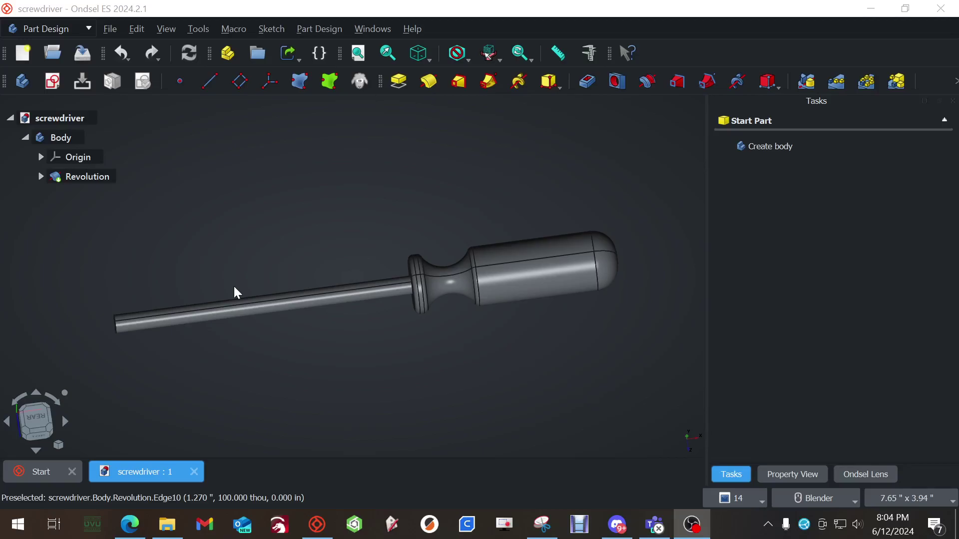
{"action": "middle_click_drag", "start_coordinate": [186, 255], "coordinate": [224, 239]}
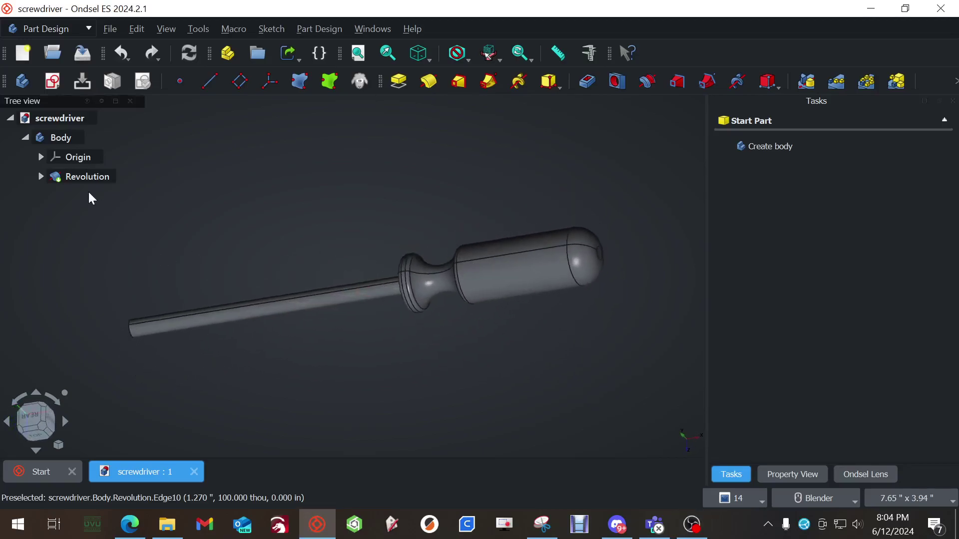
{"action": "left_click", "coordinate": [41, 176]}
{"action": "double_click", "coordinate": [98, 197]}
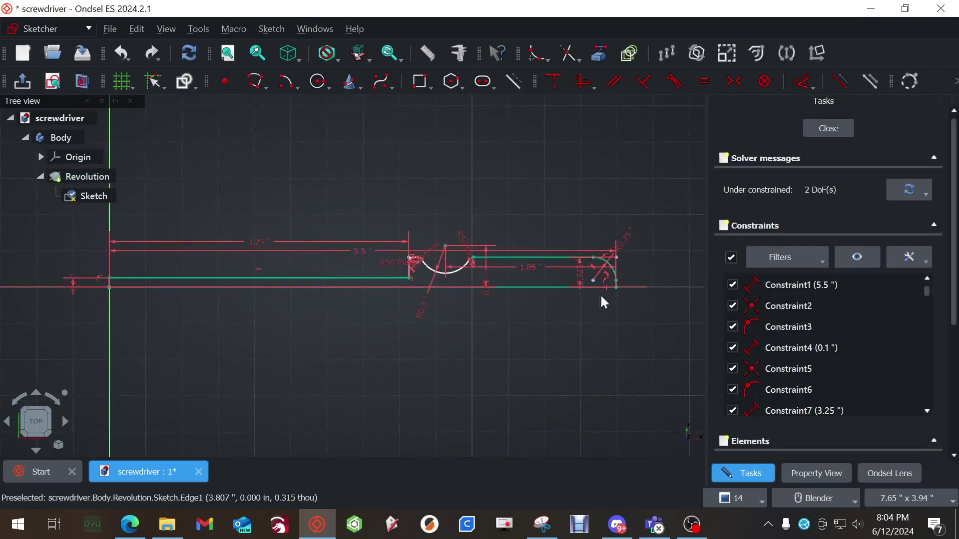
{"action": "scroll", "coordinate": [430, 259], "scroll_direction": "up", "scroll_amount": 5}
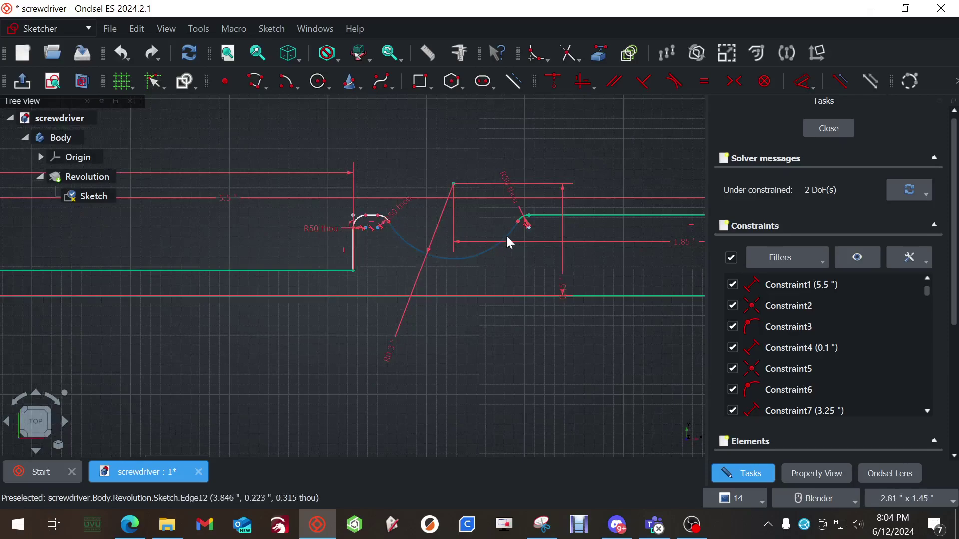
{"action": "scroll", "coordinate": [524, 238], "scroll_direction": "down", "scroll_amount": 3}
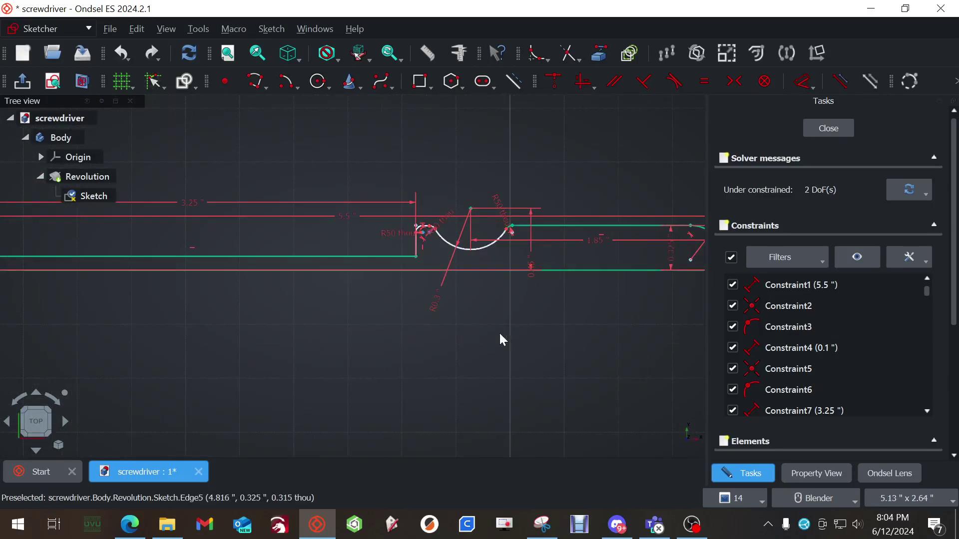
- Review the profile, orbit to a side view, and bring the Screw Driver PDF forward
{"action": "mouse_move", "coordinate": [519, 356]}
{"action": "middle_mouse_down", "text": "shift"}
{"action": "mouse_move", "coordinate": [355, 357]}
{"action": "mouse_move", "coordinate": [504, 368]}
{"action": "middle_mouse_up", "text": "shift"}
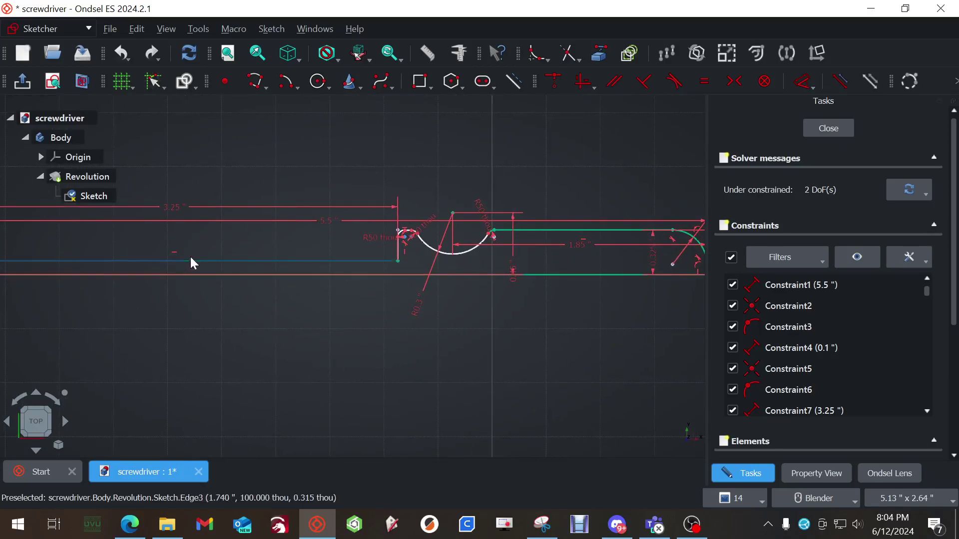
{"action": "scroll", "coordinate": [409, 240], "scroll_direction": "up", "scroll_amount": 6}
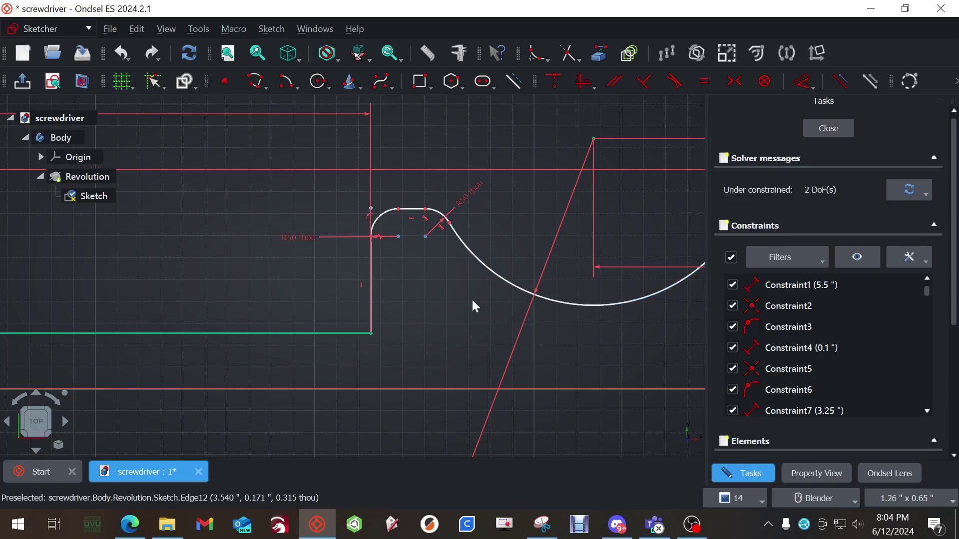
{"action": "scroll", "coordinate": [471, 298], "scroll_direction": "down", "scroll_amount": 2}
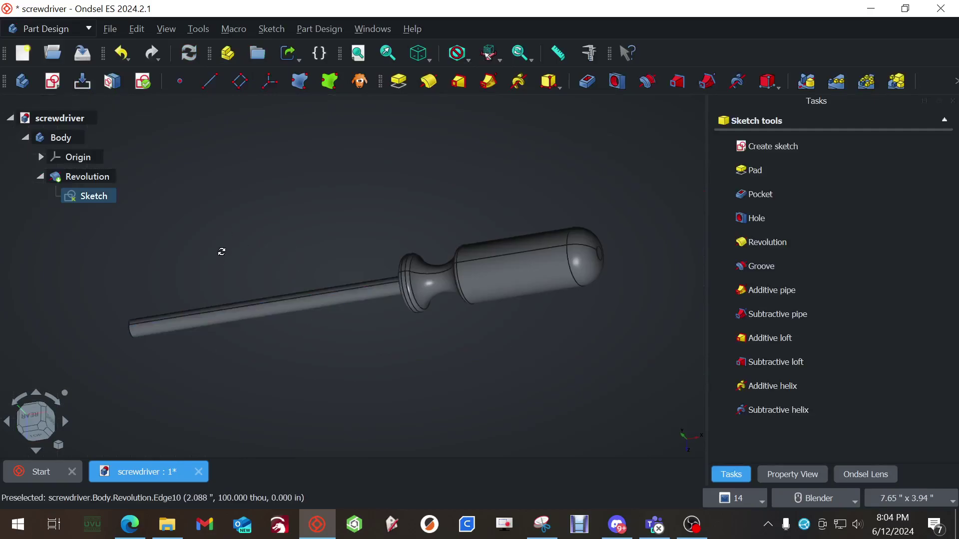
{"action": "middle_click_drag", "start_coordinate": [221, 252], "coordinate": [344, 250]}
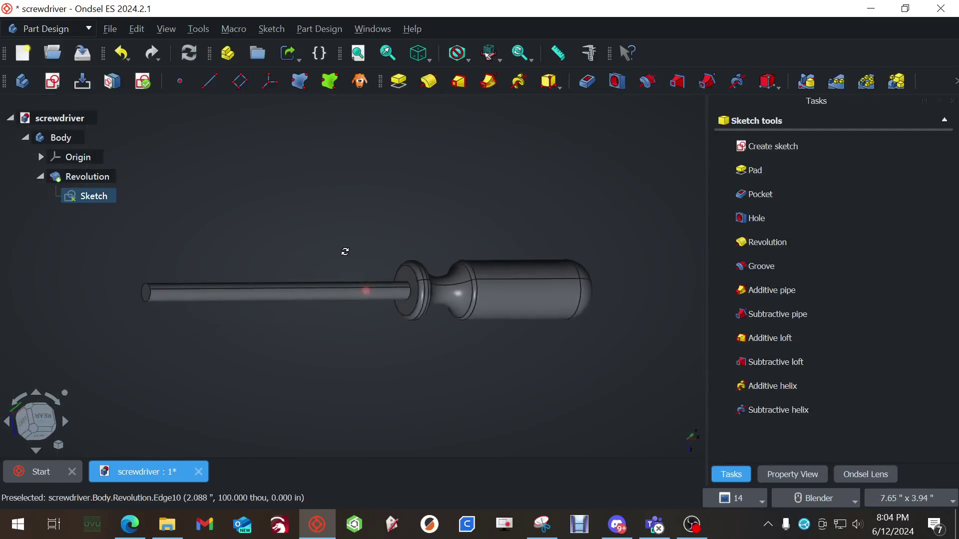
{"action": "left_click", "coordinate": [142, 527]}
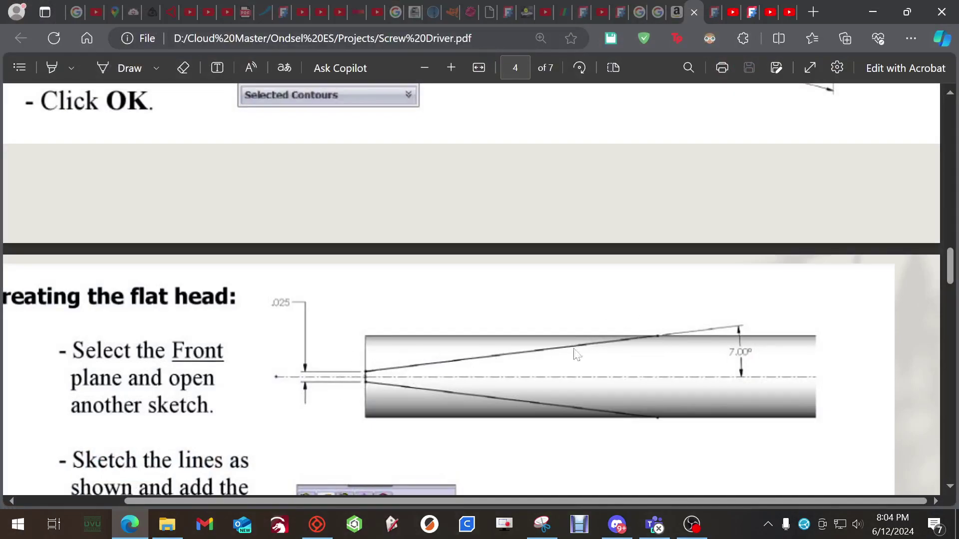
{"action": "scroll", "coordinate": [577, 354], "scroll_direction": "down", "scroll_amount": 20}
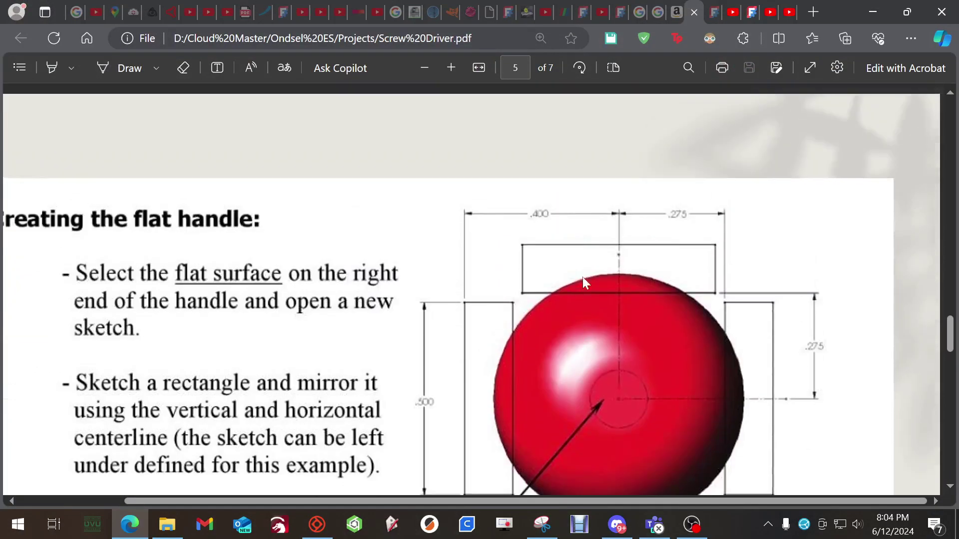
{"action": "scroll", "coordinate": [582, 276], "scroll_direction": "up", "scroll_amount": 1}
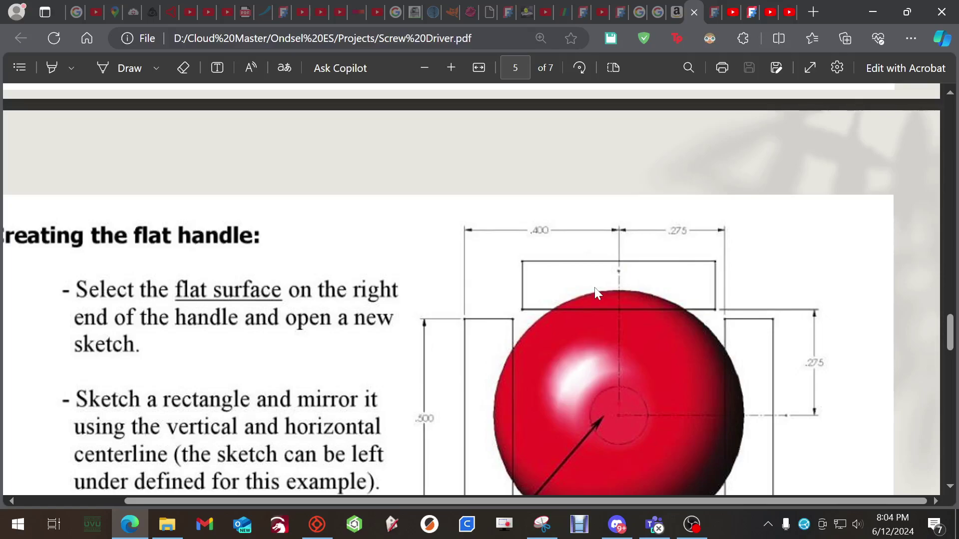
{"action": "scroll", "coordinate": [594, 288], "scroll_direction": "up", "scroll_amount": 18}
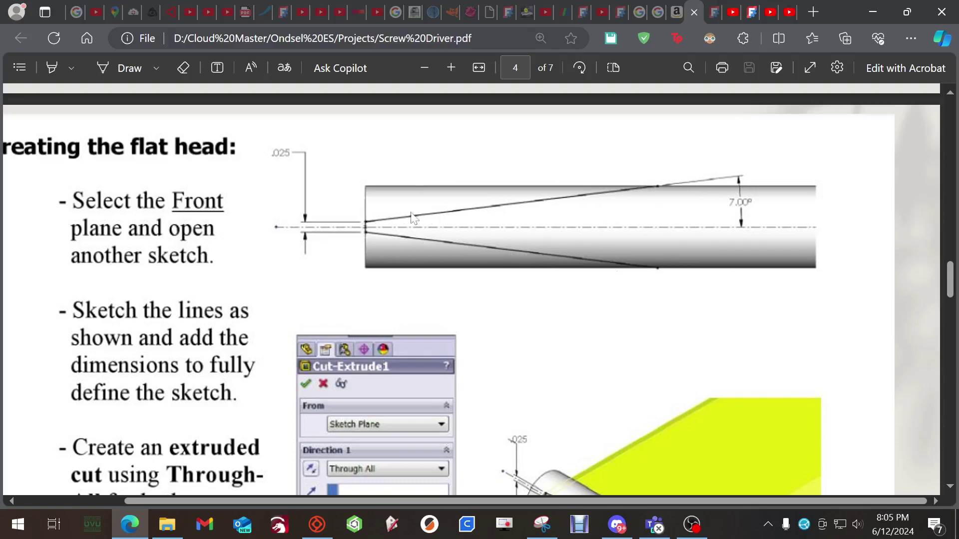
{"action": "scroll", "coordinate": [499, 288], "scroll_direction": "down", "scroll_amount": 3}
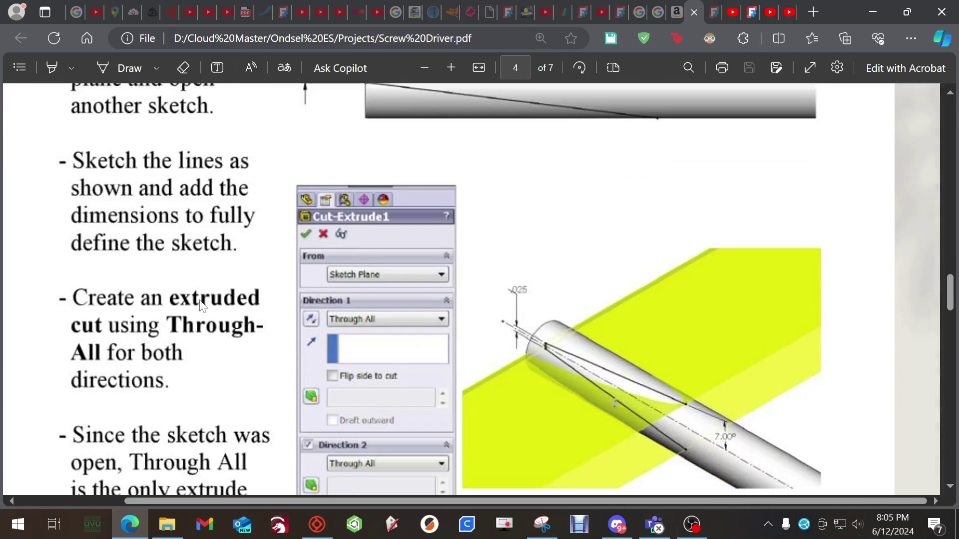
{"action": "scroll", "coordinate": [545, 350], "scroll_direction": "down", "scroll_amount": 2}
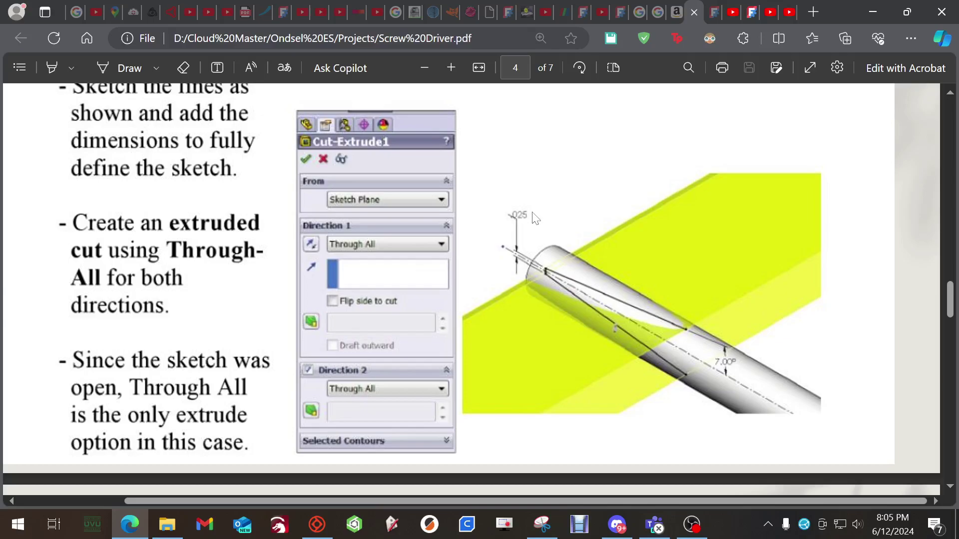
{"action": "scroll", "coordinate": [564, 260], "scroll_direction": "up", "scroll_amount": 6}
{"action": "scroll", "coordinate": [561, 301], "scroll_direction": "down", "scroll_amount": 1}
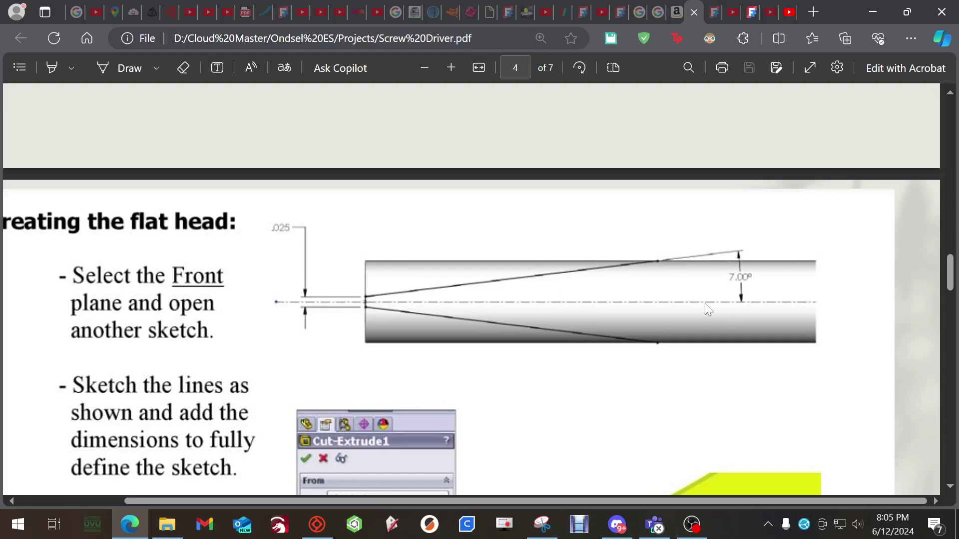
- Back in Ondsel, collapse Revolution and view the screwdriver horizontally from the front
{"action": "left_click", "coordinate": [317, 525]}
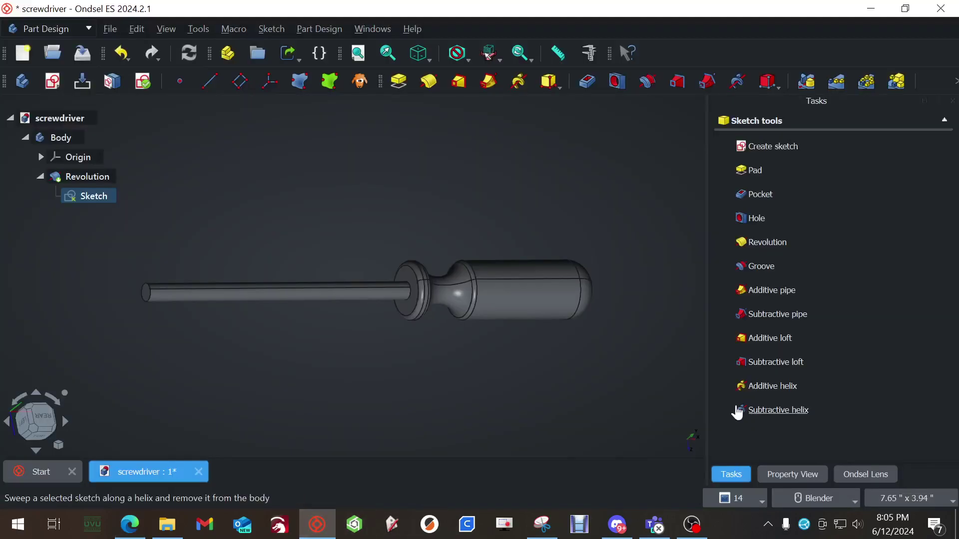
{"action": "left_click", "coordinate": [40, 177]}
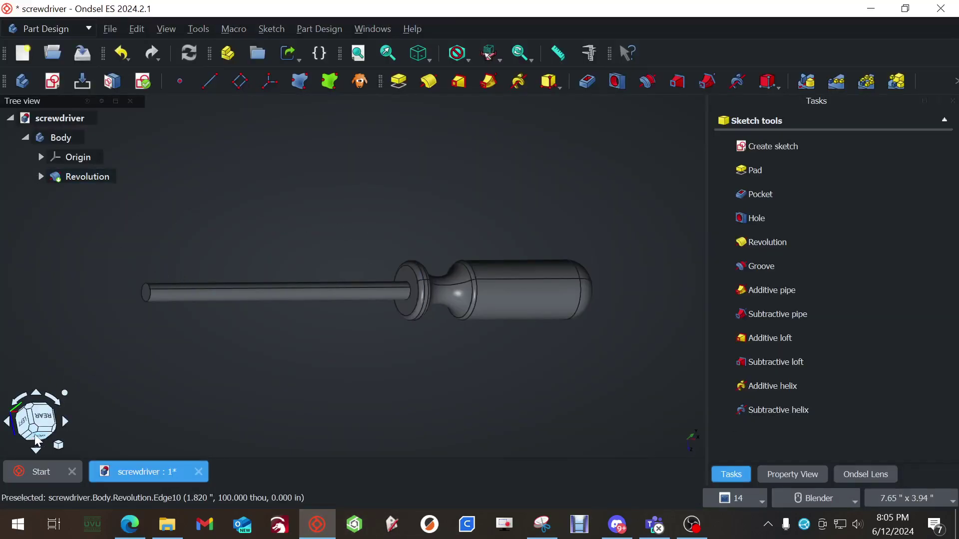
{"action": "middle_click_drag", "start_coordinate": [60, 379], "coordinate": [292, 325]}
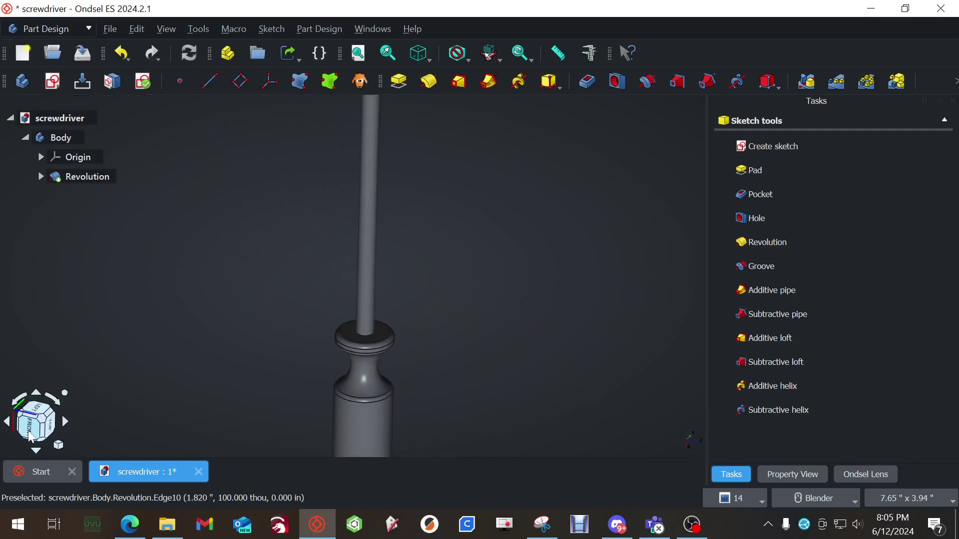
{"action": "left_click", "coordinate": [27, 406]}
{"action": "left_click", "coordinate": [21, 400]}
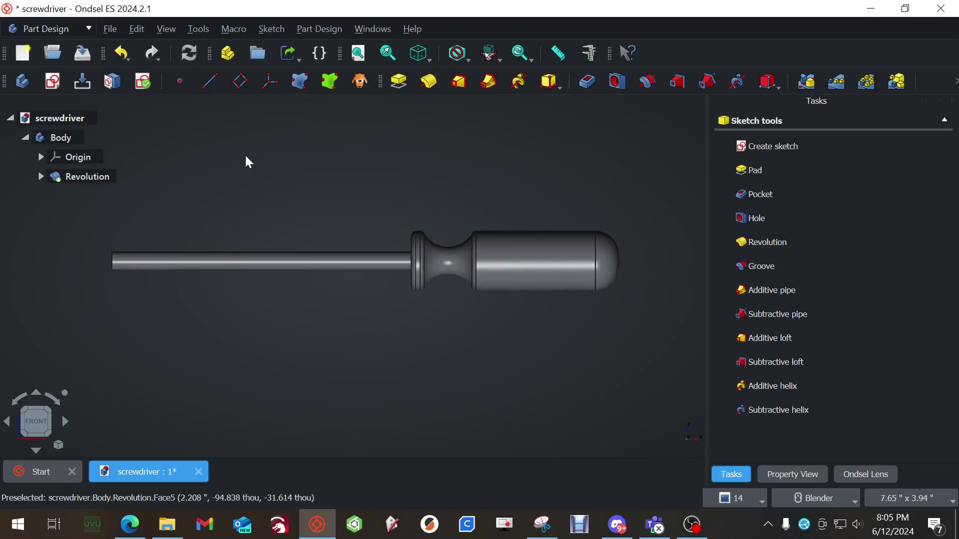
- Create a new sketch on the XZ-plane and center the view on the shaft tip
{"action": "left_click", "coordinate": [54, 85]}
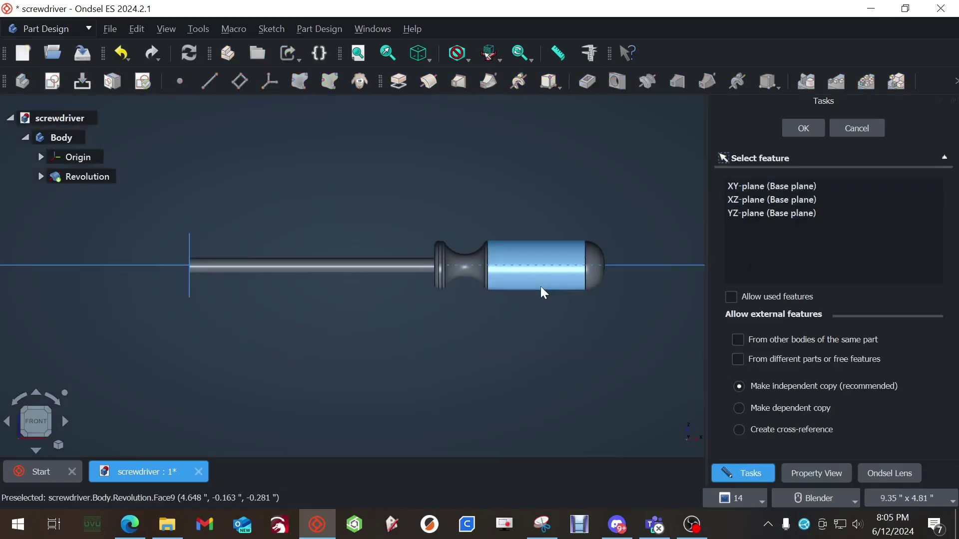
{"action": "scroll", "coordinate": [541, 286], "scroll_direction": "down", "scroll_amount": 5}
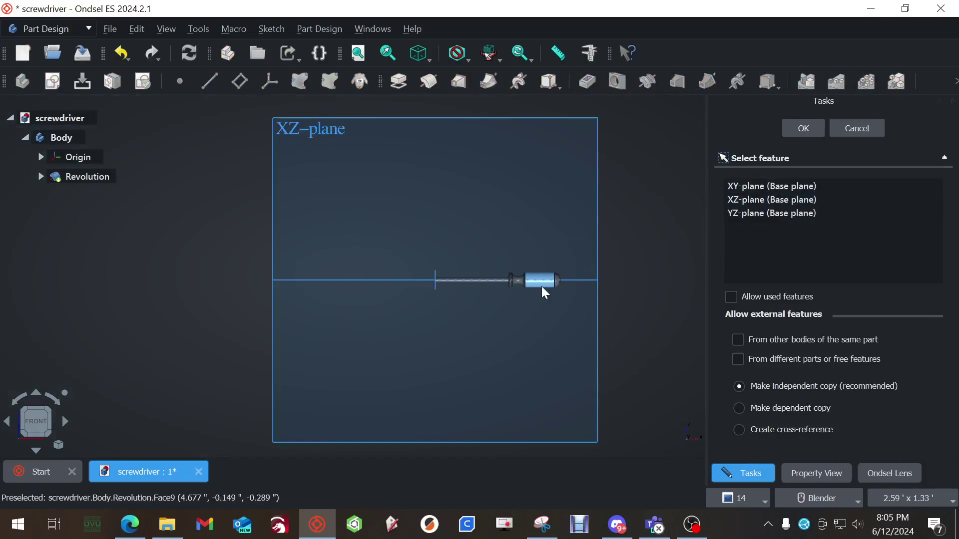
{"action": "left_click", "coordinate": [599, 234]}
{"action": "scroll", "coordinate": [499, 286], "scroll_direction": "up", "scroll_amount": 5}
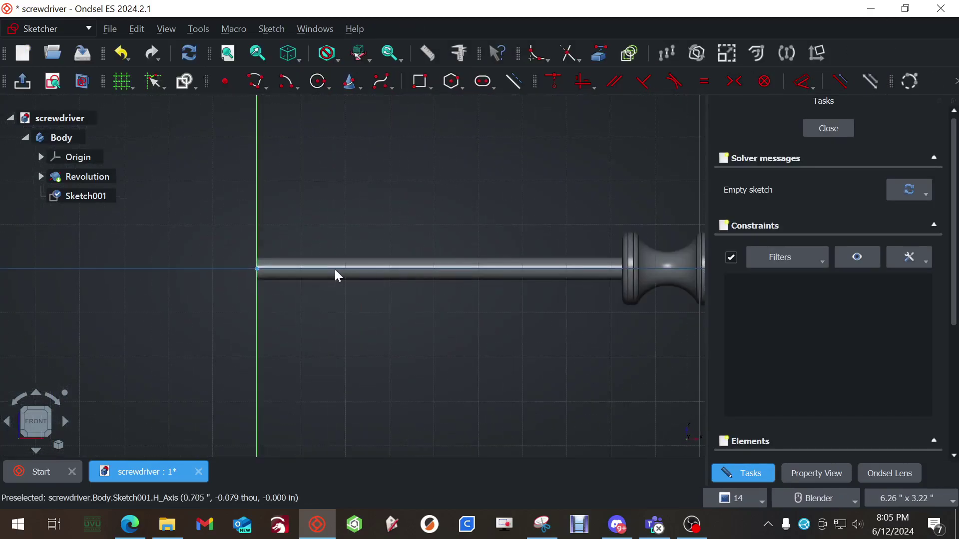
{"action": "middle_click_drag", "start_coordinate": [306, 300], "coordinate": [377, 319], "text": "shift"}
{"action": "scroll", "coordinate": [349, 302], "scroll_direction": "up", "scroll_amount": 2}
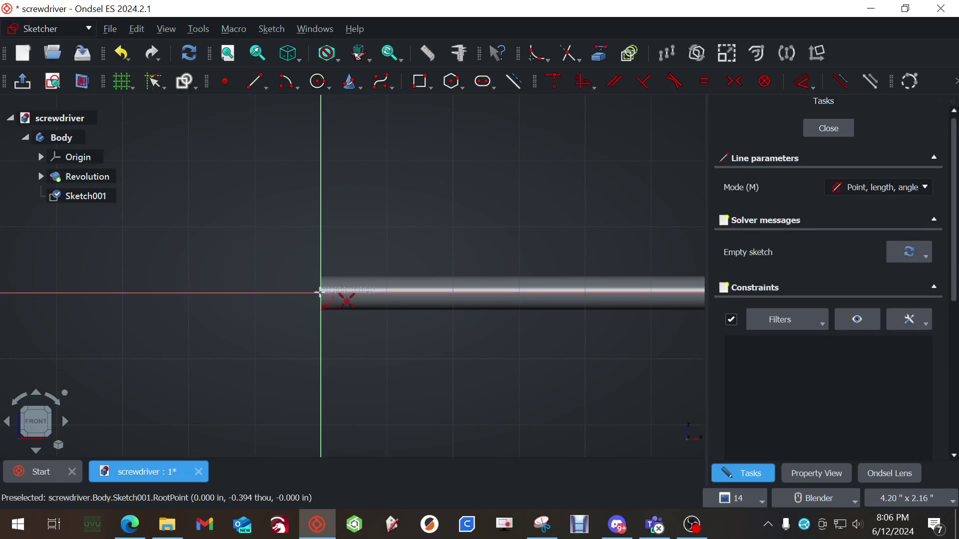
{"action": "scroll", "coordinate": [320, 292], "scroll_direction": "up", "scroll_amount": 3}
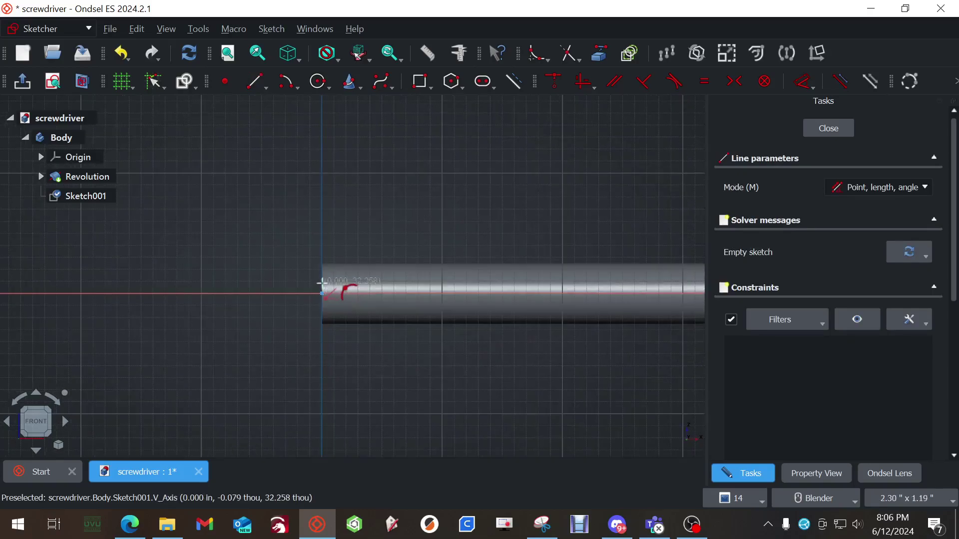
- Draw a line from the origin, 1 in long at 7°
{"action": "left_click", "coordinate": [321, 283]}
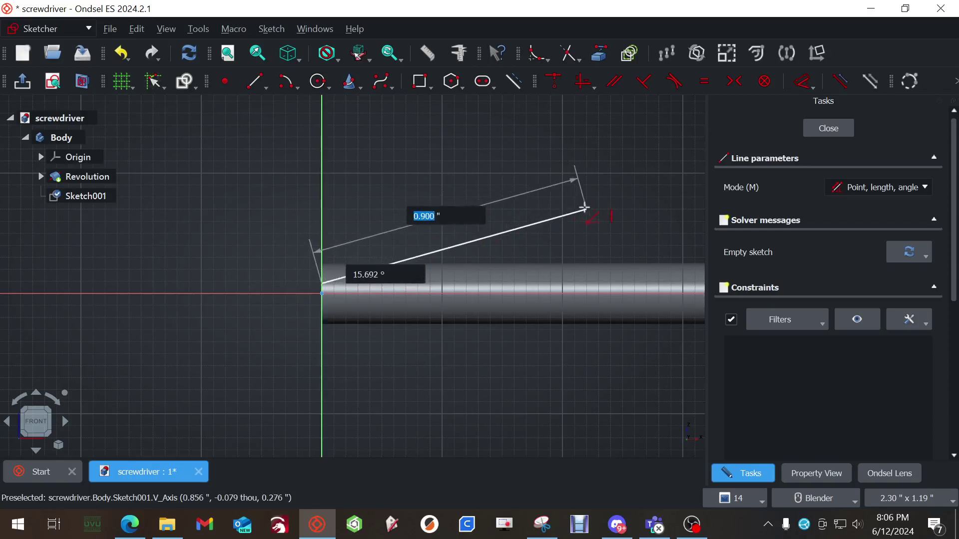
{"action": "type", "text": "1"}
{"action": "key", "text": "Tab"}
{"action": "type", "text": "7"}
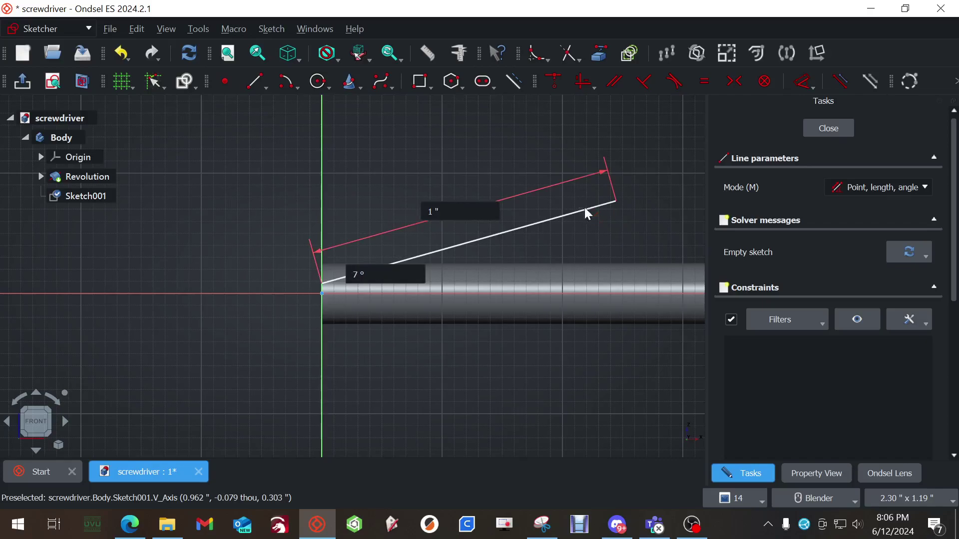
{"action": "key", "text": "Return"}
{"action": "key", "text": "Escape"}
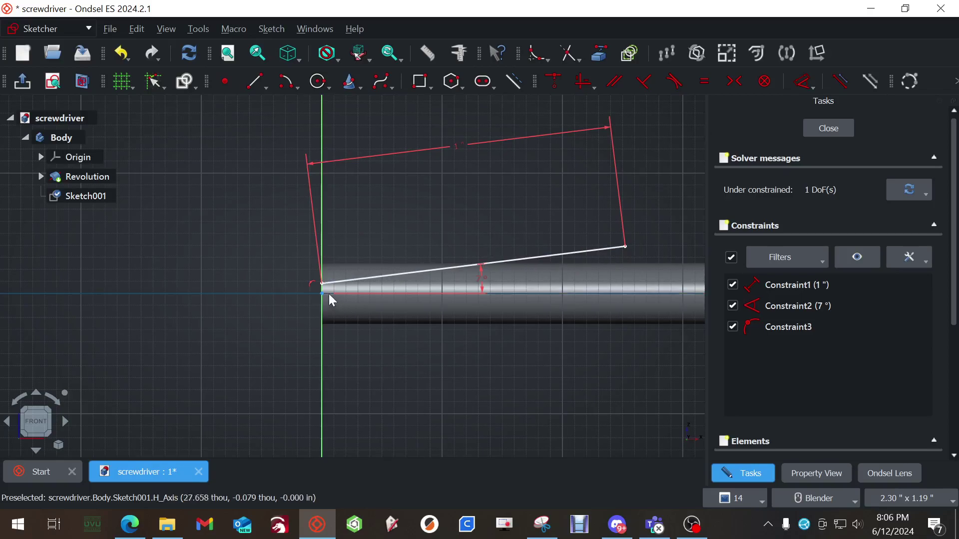
{"action": "scroll", "coordinate": [352, 221], "scroll_direction": "up", "scroll_amount": 1}
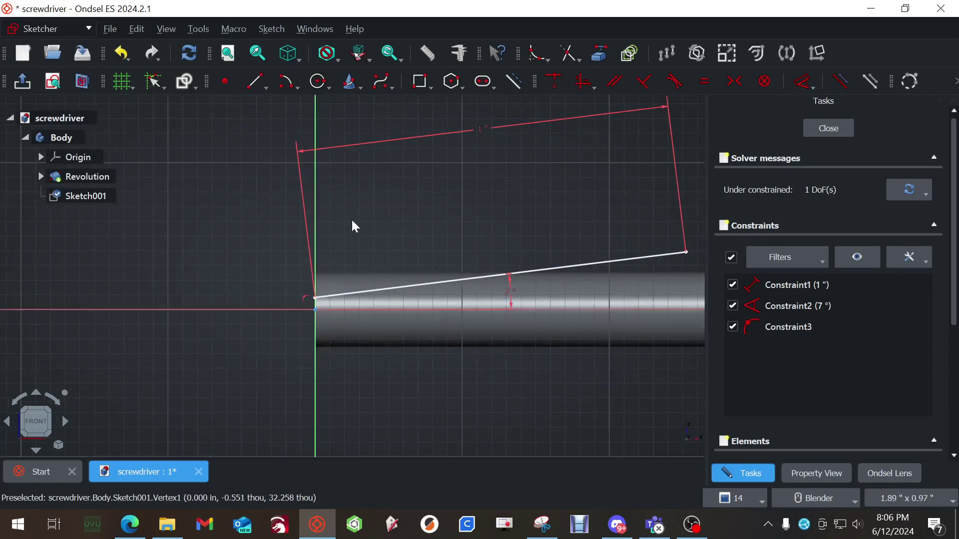
- Constrain the line's start point 0.025 in vertically from the horizontal axis
{"action": "left_click", "coordinate": [802, 81]}
{"action": "left_click", "coordinate": [315, 298]}
{"action": "left_click", "coordinate": [237, 291]}
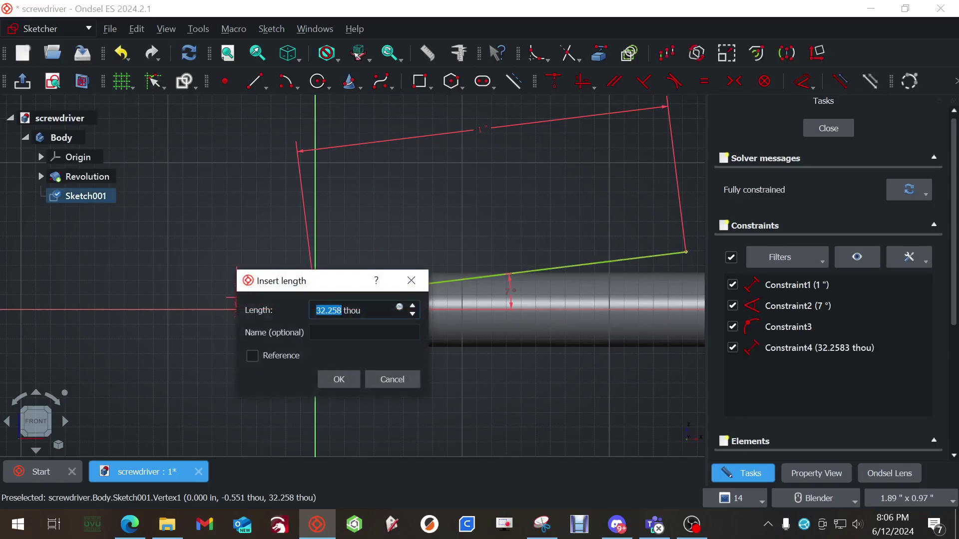
{"action": "key", "text": "ctrl+a"}
{"action": "type", "text": "0.025 in"}
{"action": "key", "text": "Return"}
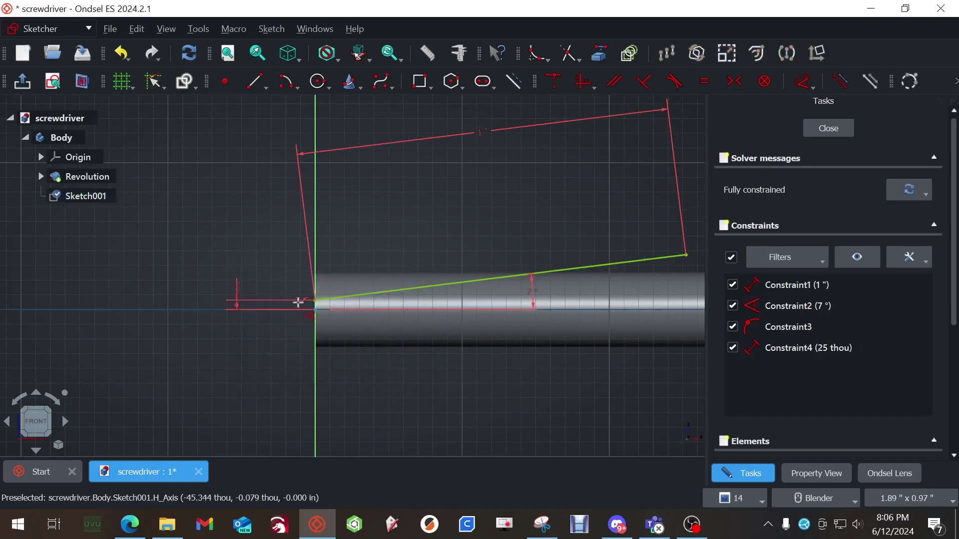
{"action": "scroll", "coordinate": [301, 316], "scroll_direction": "up", "scroll_amount": 4}
{"action": "scroll", "coordinate": [330, 292], "scroll_direction": "down", "scroll_amount": 2}
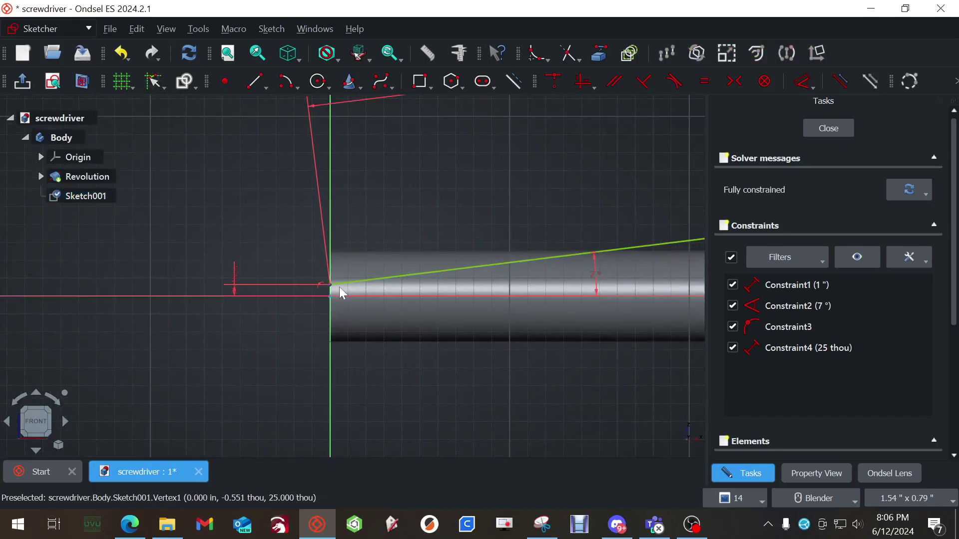
{"action": "scroll", "coordinate": [422, 283], "scroll_direction": "down", "scroll_amount": 5}
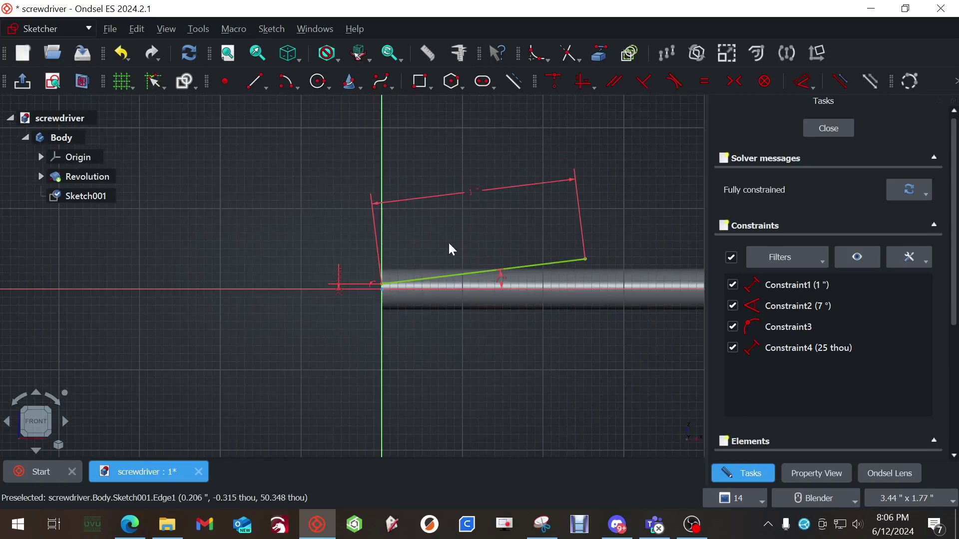
{"action": "scroll", "coordinate": [448, 231], "scroll_direction": "up", "scroll_amount": 1}
- Mirror the sloped line symmetrically about the horizontal axis
{"action": "left_click", "coordinate": [552, 274]}
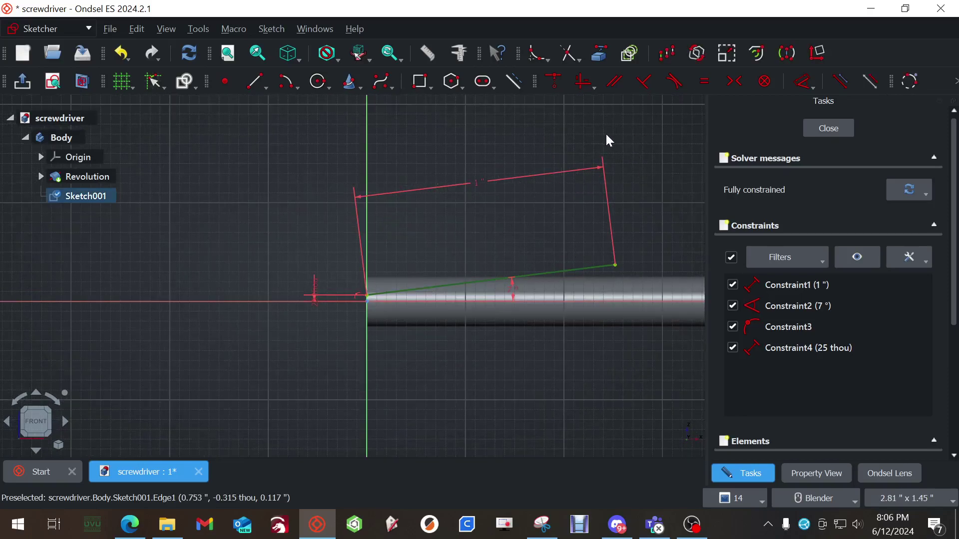
{"action": "left_click", "coordinate": [788, 52]}
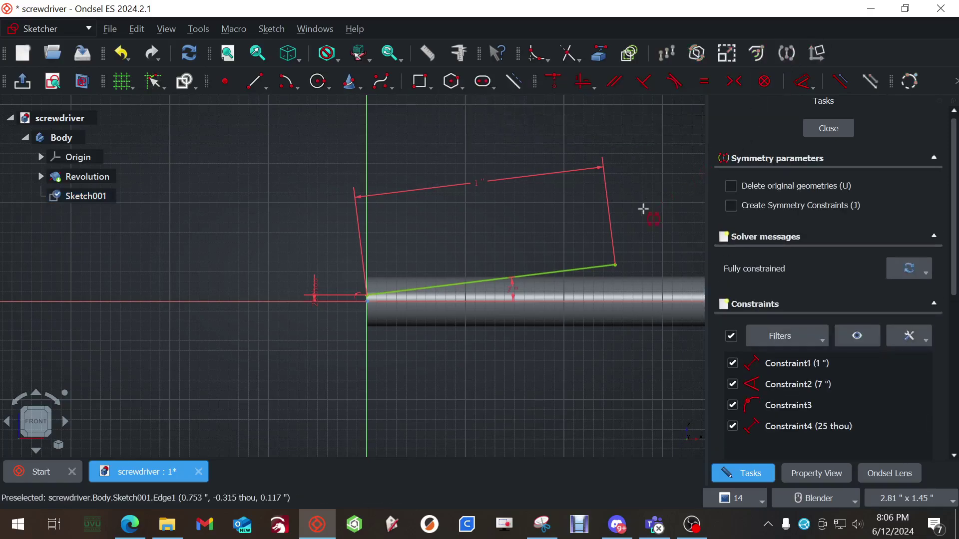
{"action": "left_click", "coordinate": [613, 301]}
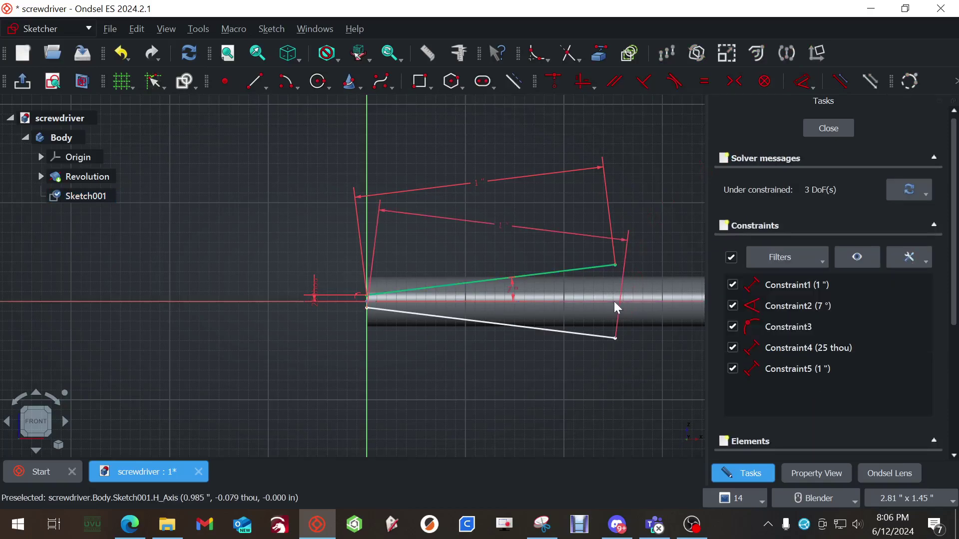
{"action": "right_click", "coordinate": [518, 377]}
- Constrain the mirrored line's start point 0.025 in below the horizontal axis
{"action": "left_click", "coordinate": [394, 351]}
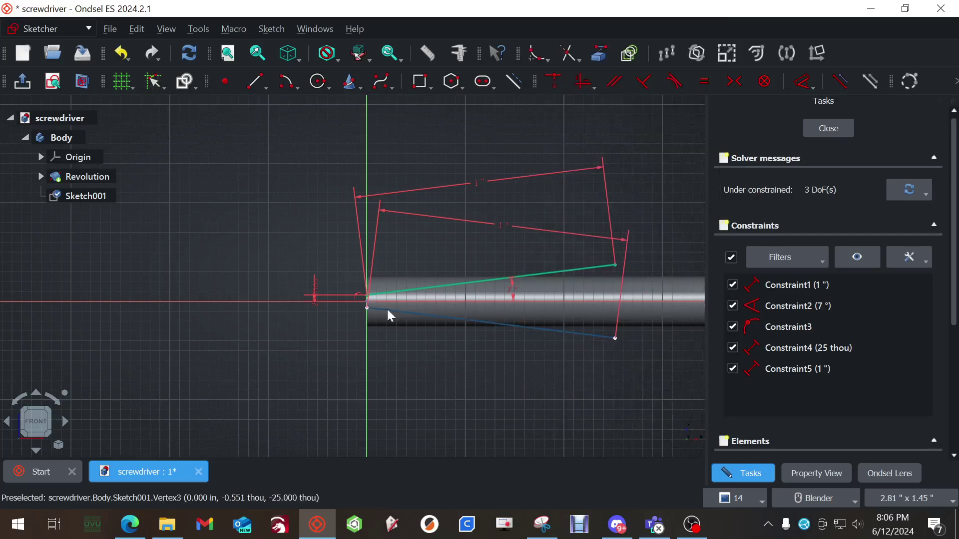
{"action": "scroll", "coordinate": [345, 283], "scroll_direction": "up", "scroll_amount": 4}
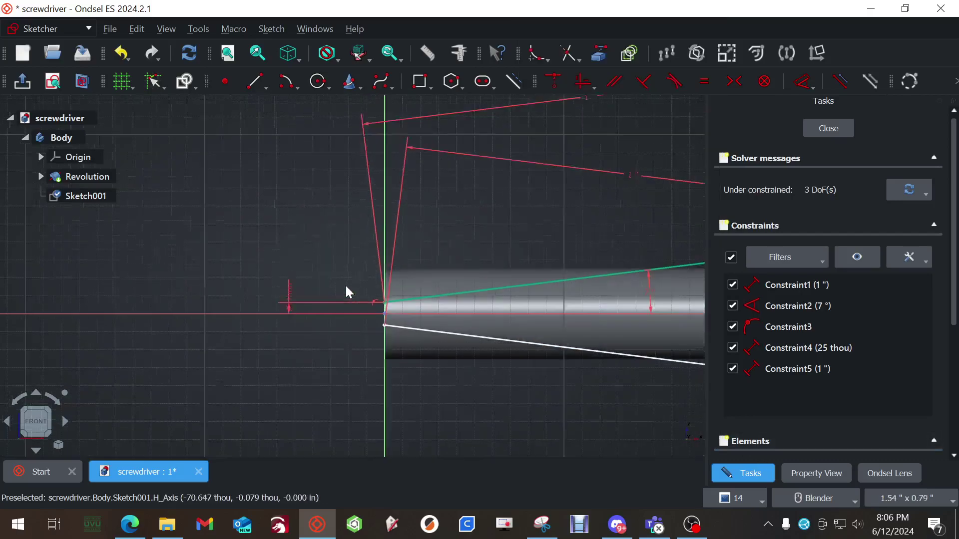
{"action": "left_click", "coordinate": [800, 82]}
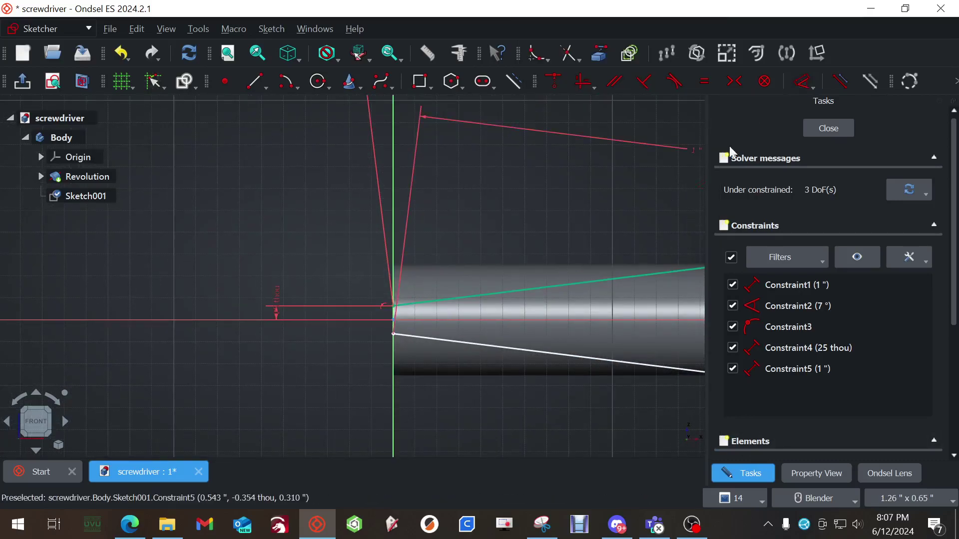
{"action": "left_click", "coordinate": [386, 320]}
{"action": "left_click", "coordinate": [394, 333]}
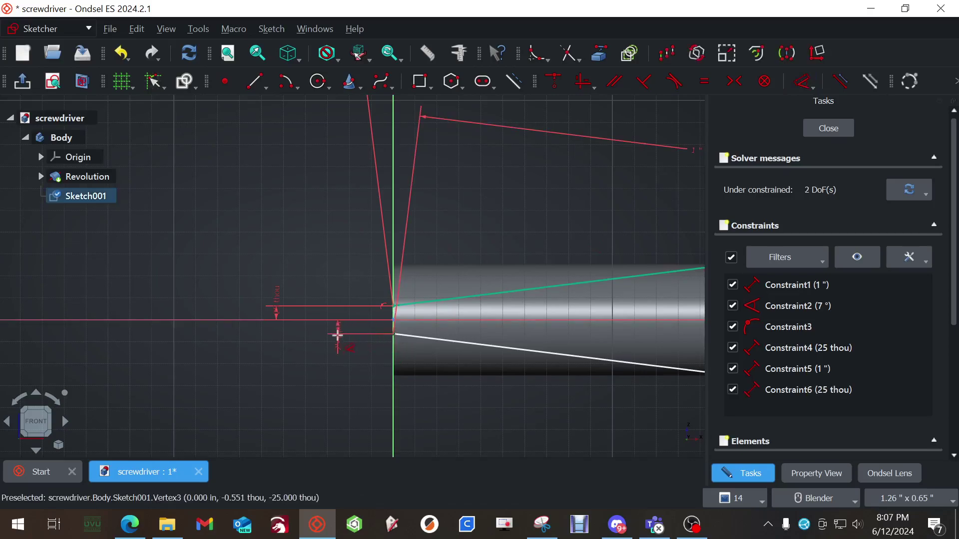
{"action": "left_click", "coordinate": [336, 342]}
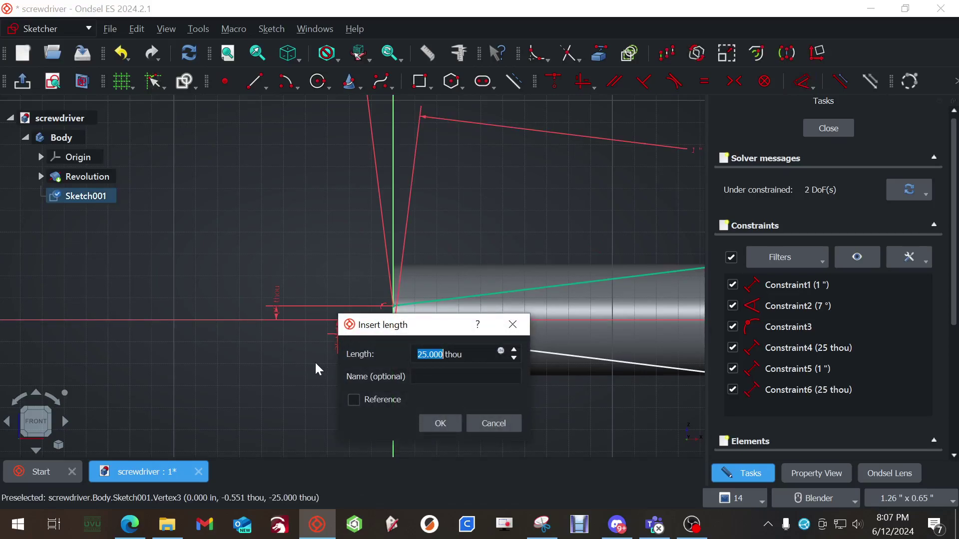
{"action": "key", "text": "Return"}
- Pull the lower line's far endpoint outward to show the whole tip profile
{"action": "scroll", "coordinate": [318, 370], "scroll_direction": "down", "scroll_amount": 3}
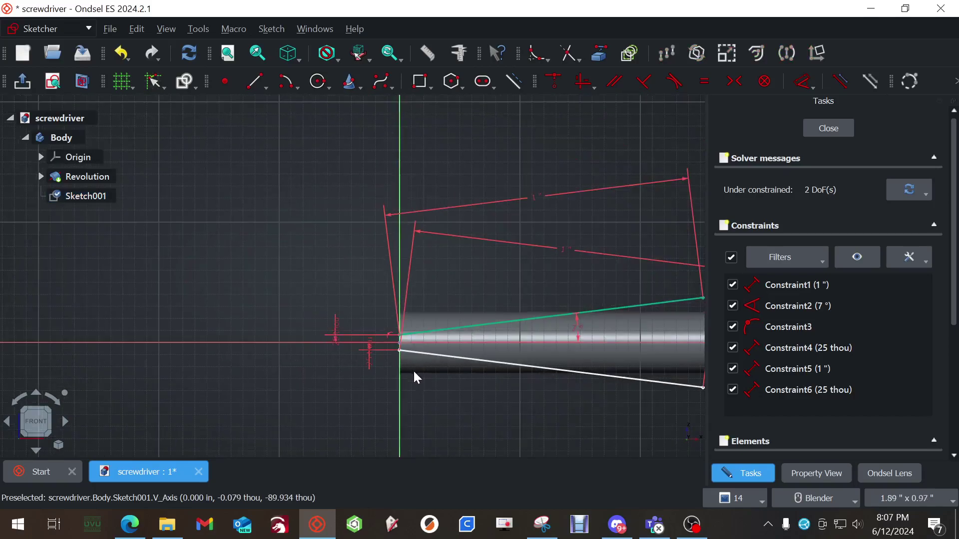
{"action": "middle_click_drag", "start_coordinate": [537, 418], "coordinate": [511, 304], "text": "shift"}
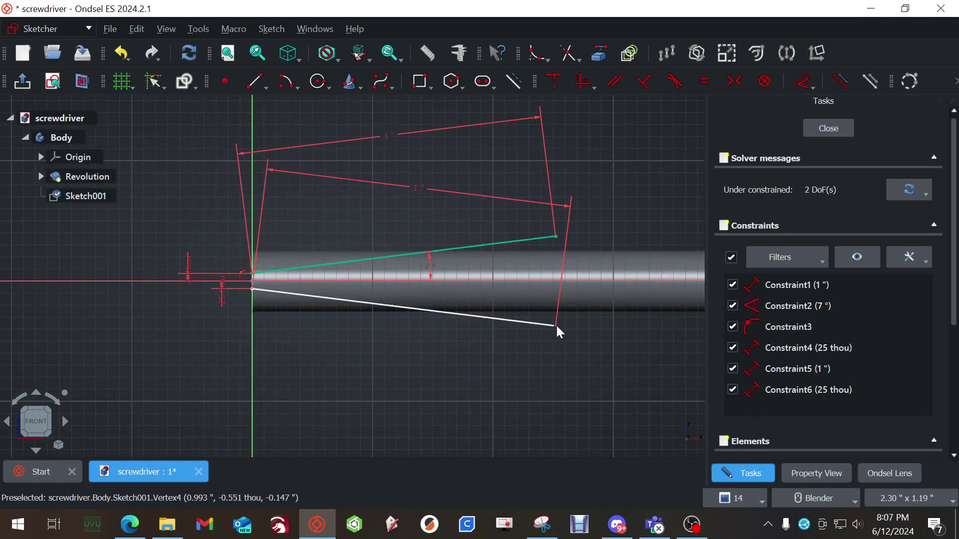
{"action": "mouse_move", "coordinate": [556, 325]}
{"action": "left_mouse_down"}
{"action": "mouse_move", "coordinate": [674, 358]}
{"action": "mouse_move", "coordinate": [540, 355]}
{"action": "mouse_move", "coordinate": [532, 364]}
{"action": "mouse_move", "coordinate": [546, 322]}
{"action": "mouse_move", "coordinate": [545, 333]}
{"action": "left_mouse_up"}
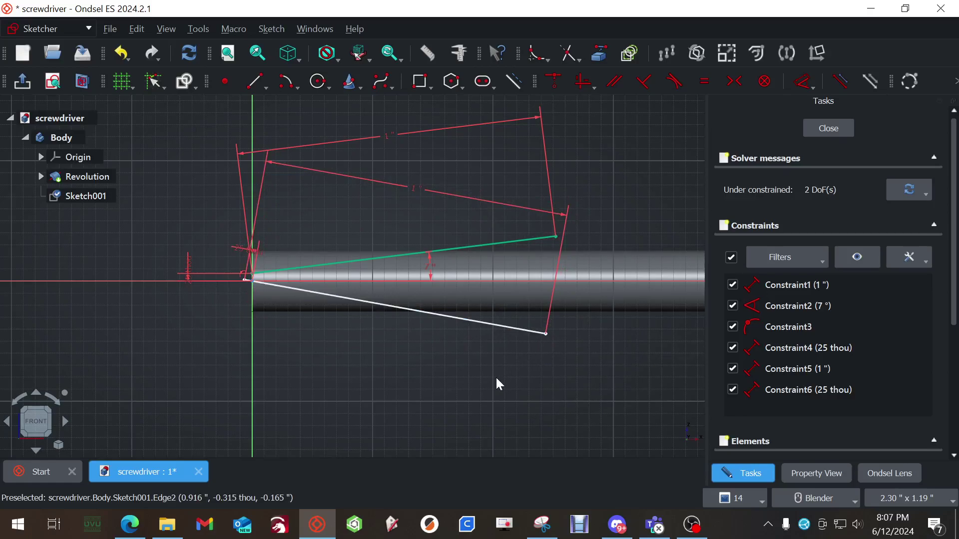
{"action": "scroll", "coordinate": [437, 336], "scroll_direction": "up", "scroll_amount": 3}
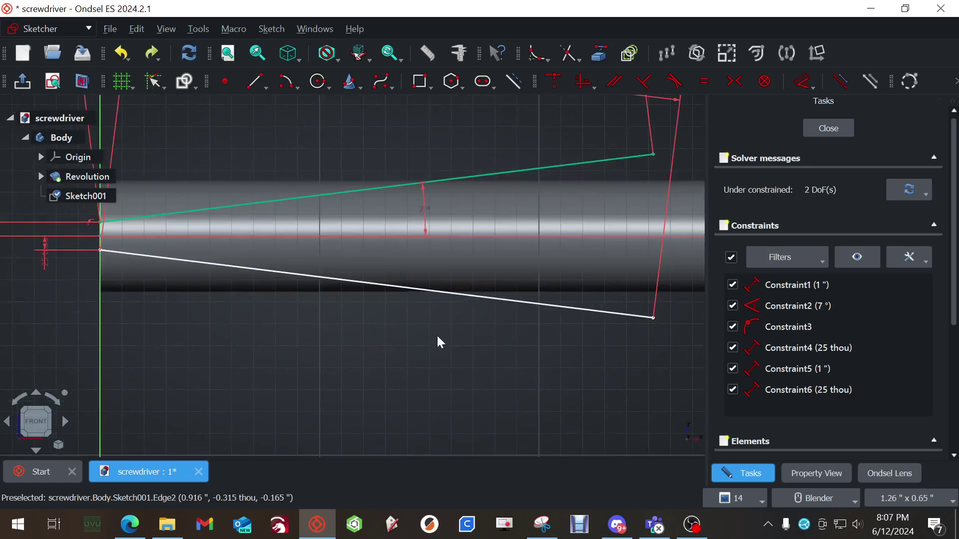
- Give the lower sloped line a 7° angle to the horizontal axis
{"action": "left_click", "coordinate": [803, 82]}
{"action": "left_click", "coordinate": [342, 280]}
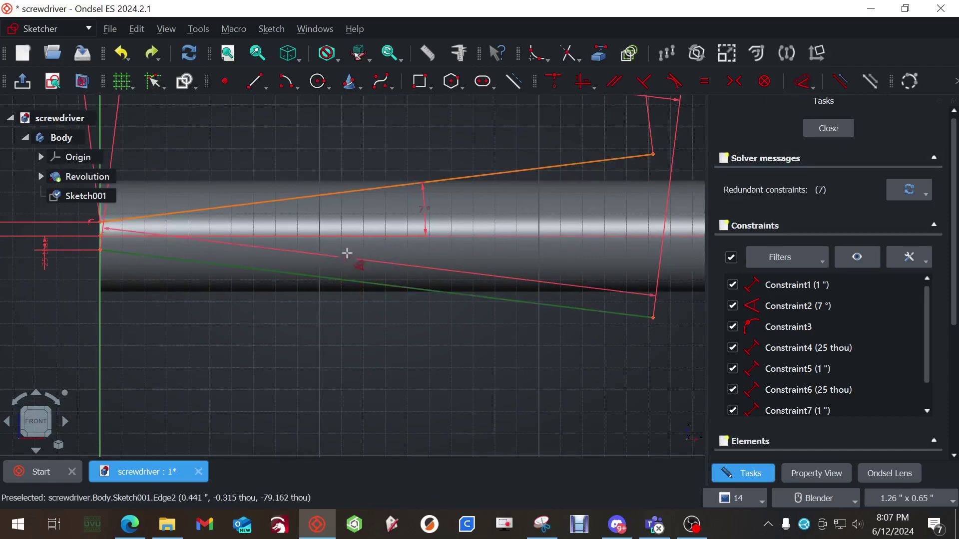
{"action": "left_click", "coordinate": [346, 236]}
{"action": "left_click", "coordinate": [350, 238]}
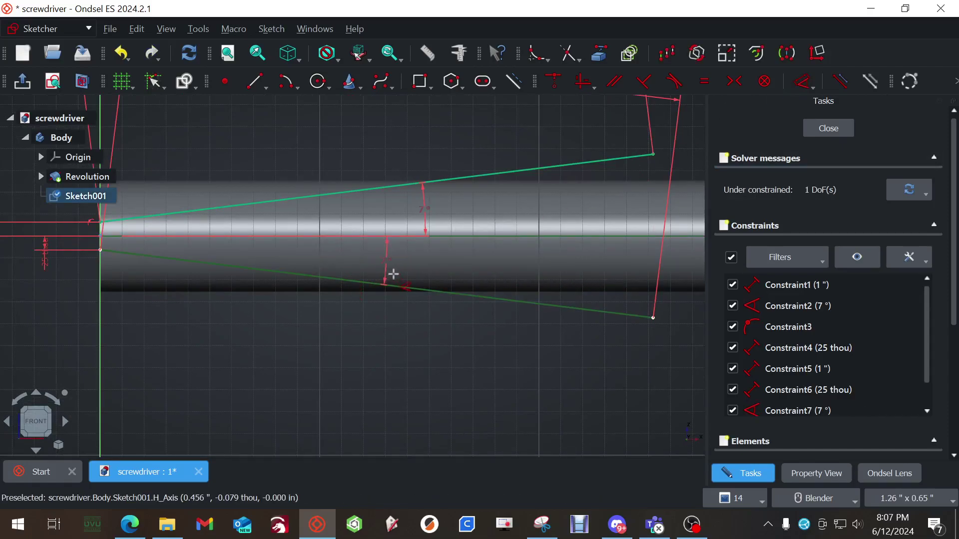
{"action": "left_click", "coordinate": [423, 277]}
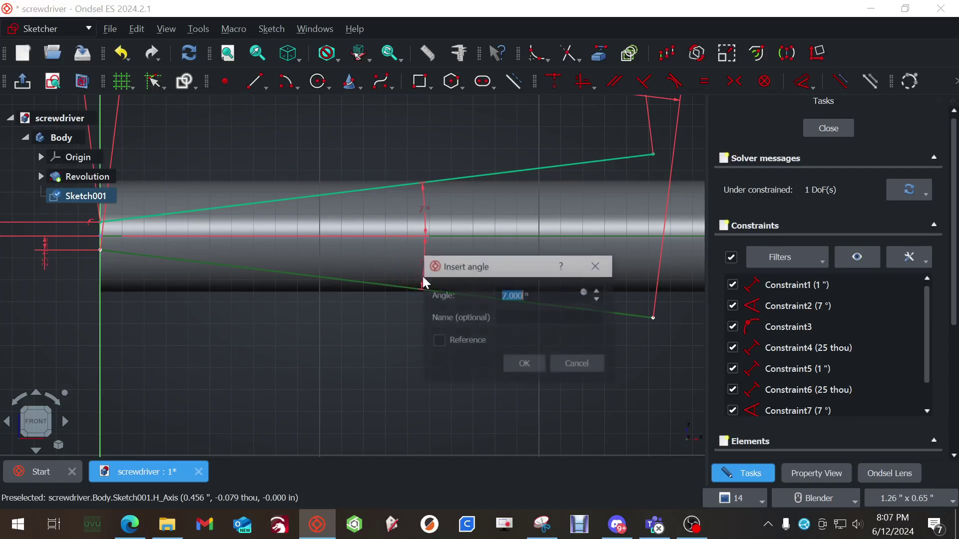
{"action": "key", "text": "Return"}
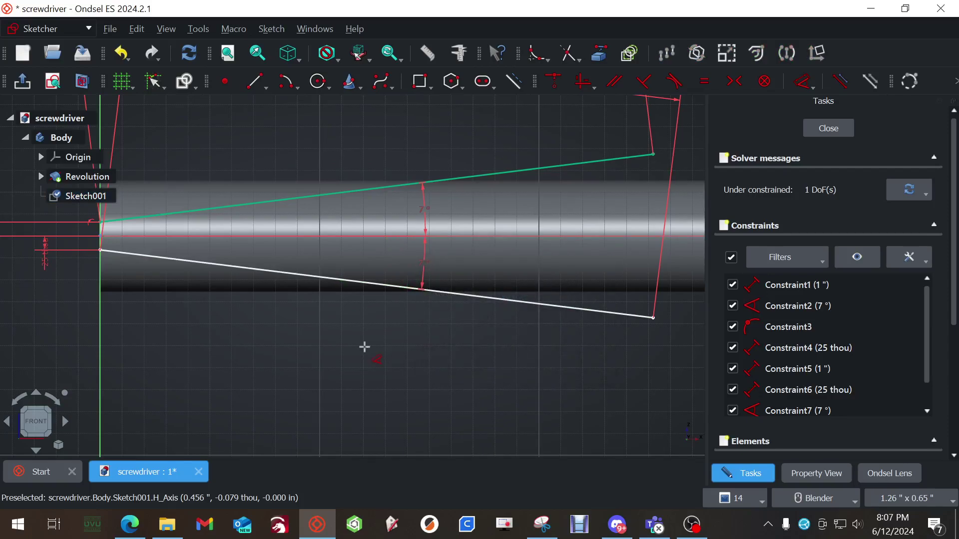
- Draw a 50 thou vertical line joining the two angled lines at the tip
{"action": "scroll", "coordinate": [362, 353], "scroll_direction": "down", "scroll_amount": 1}
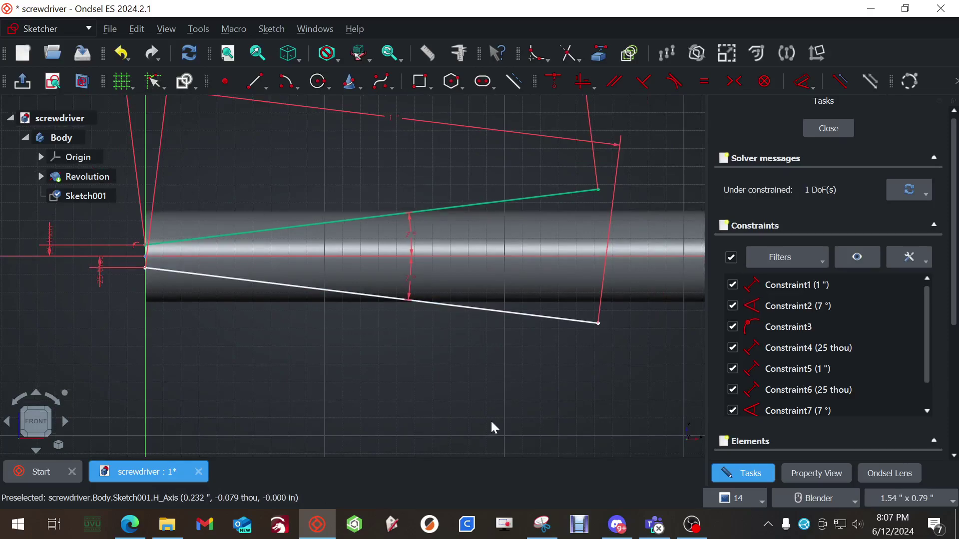
{"action": "mouse_move", "coordinate": [329, 389]}
{"action": "middle_mouse_down", "text": "shift"}
{"action": "mouse_move", "coordinate": [460, 391]}
{"action": "mouse_move", "coordinate": [454, 413]}
{"action": "middle_mouse_up", "text": "shift"}
{"action": "scroll", "coordinate": [406, 382], "scroll_direction": "down", "scroll_amount": 5}
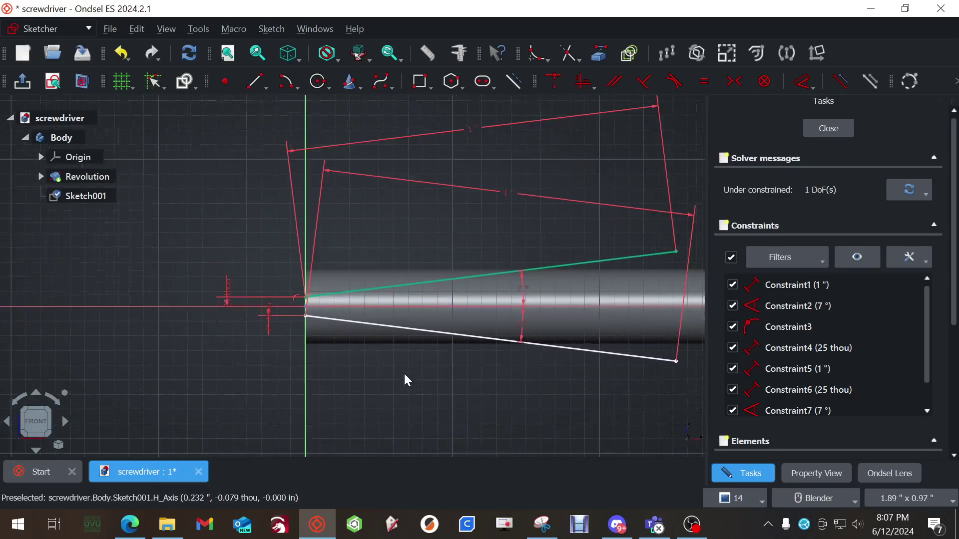
{"action": "scroll", "coordinate": [402, 397], "scroll_direction": "up", "scroll_amount": 5}
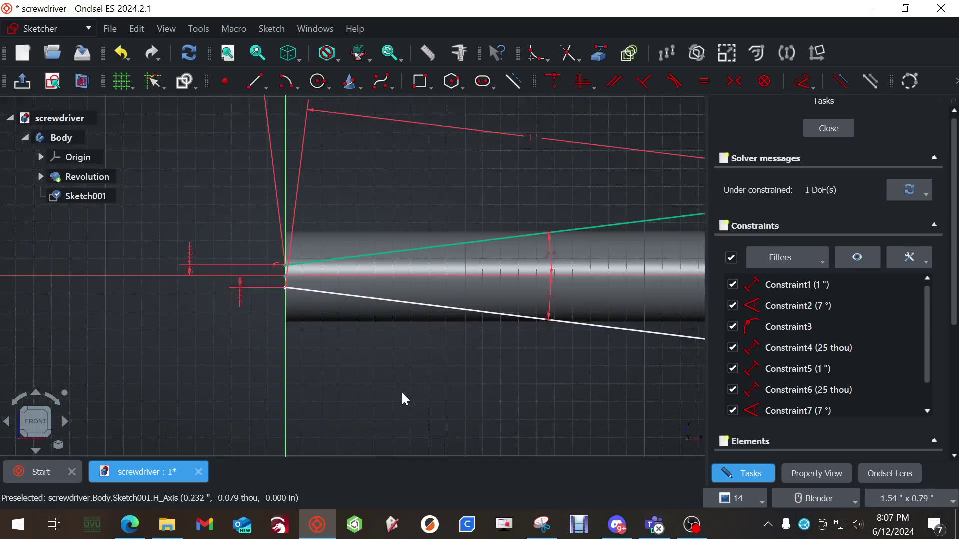
{"action": "scroll", "coordinate": [347, 360], "scroll_direction": "up", "scroll_amount": 7}
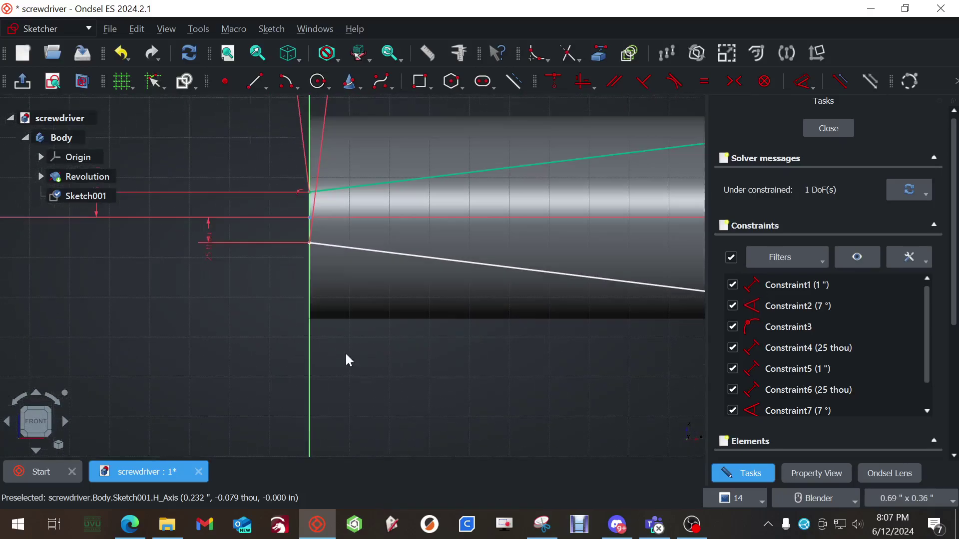
{"action": "key", "text": "g"}
{"action": "key", "text": "l"}
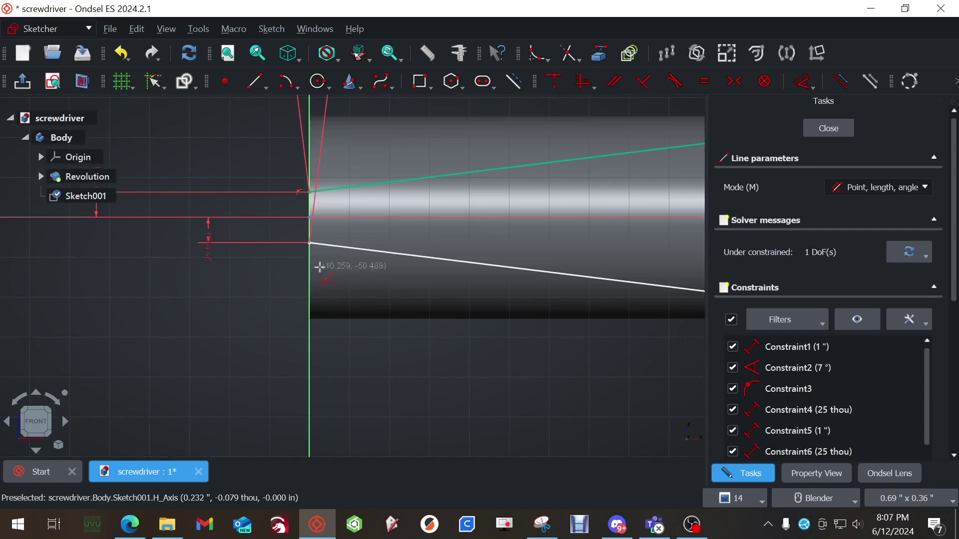
{"action": "left_click", "coordinate": [309, 243]}
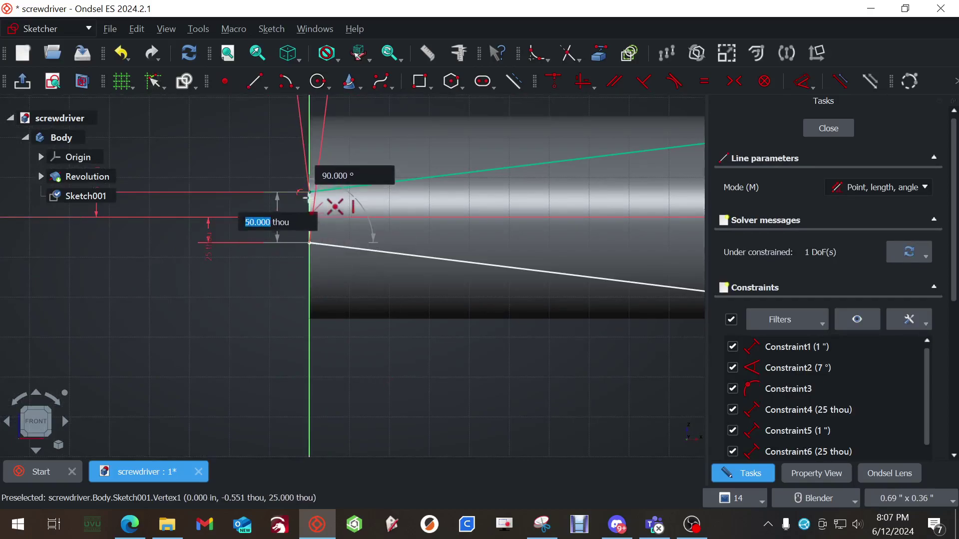
{"action": "left_click", "coordinate": [310, 192]}
{"action": "right_click", "coordinate": [219, 328]}
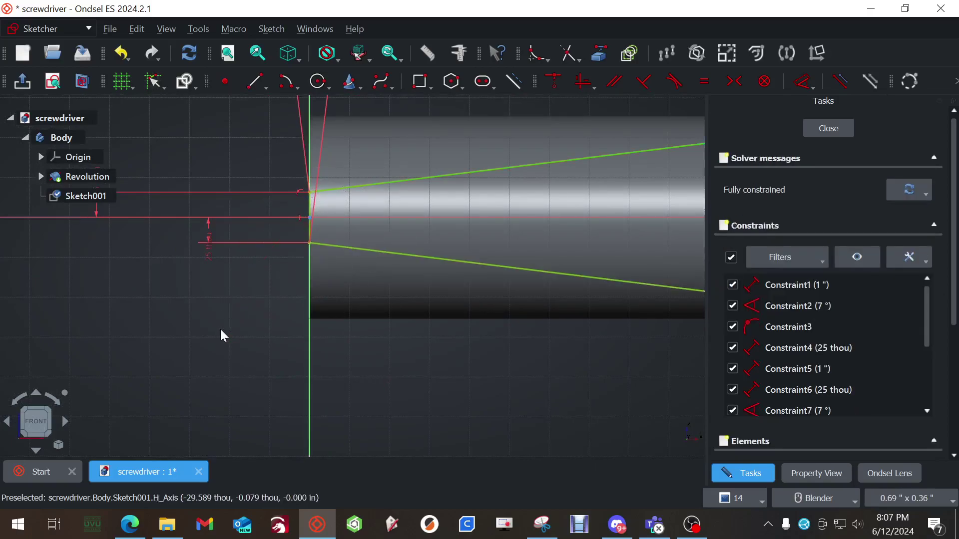
{"action": "scroll", "coordinate": [451, 367], "scroll_direction": "down", "scroll_amount": 12}
{"action": "middle_click_drag", "start_coordinate": [490, 400], "coordinate": [377, 369], "text": "shift"}
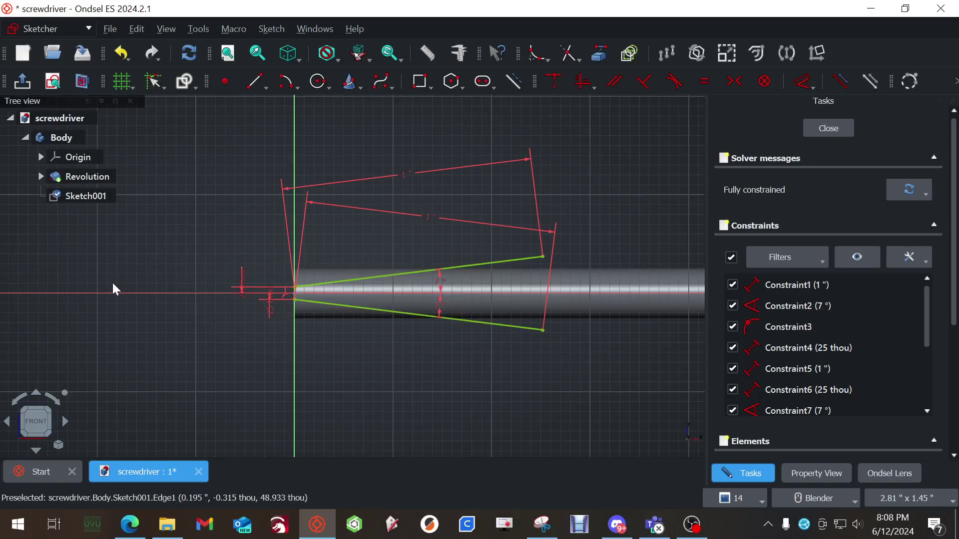
- Draw three lines from the upper to the lower angled line's end, then close the sketch
{"action": "key", "text": "g"}
{"action": "key", "text": "l"}
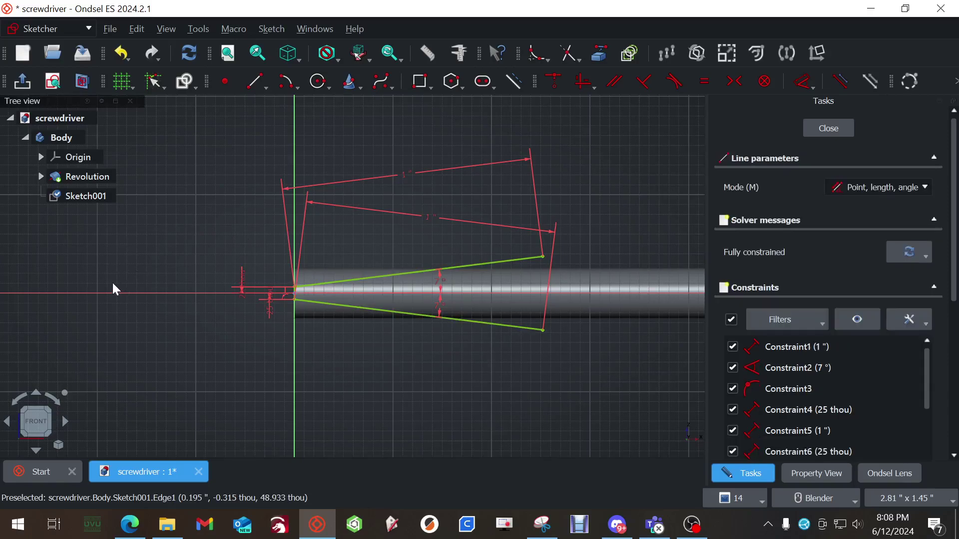
{"action": "left_click", "coordinate": [543, 257]}
{"action": "left_click", "coordinate": [198, 230]}
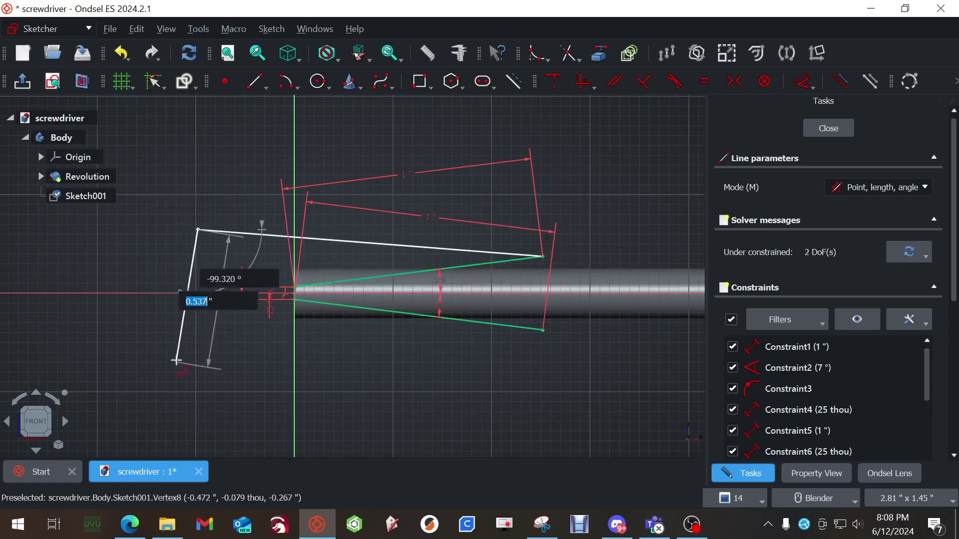
{"action": "left_click", "coordinate": [176, 361]}
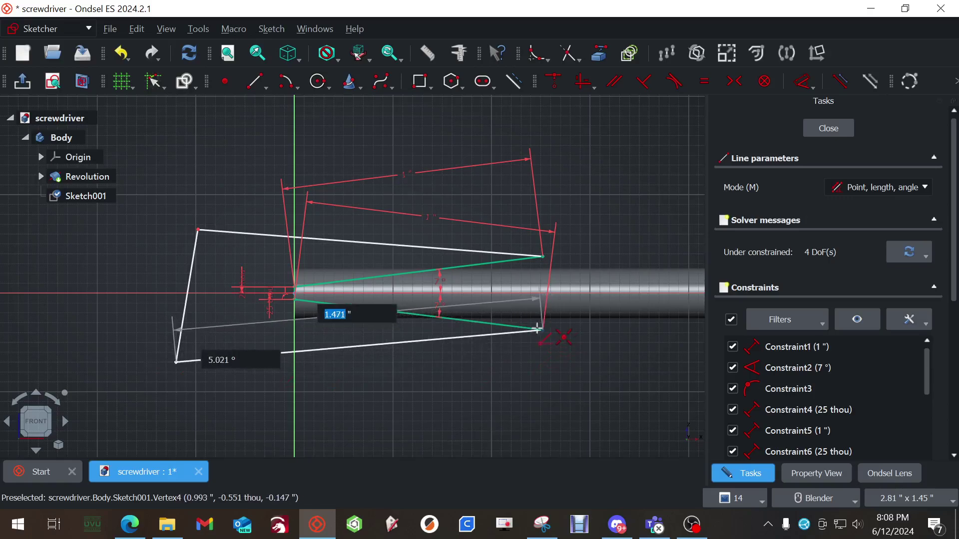
{"action": "left_click", "coordinate": [544, 330]}
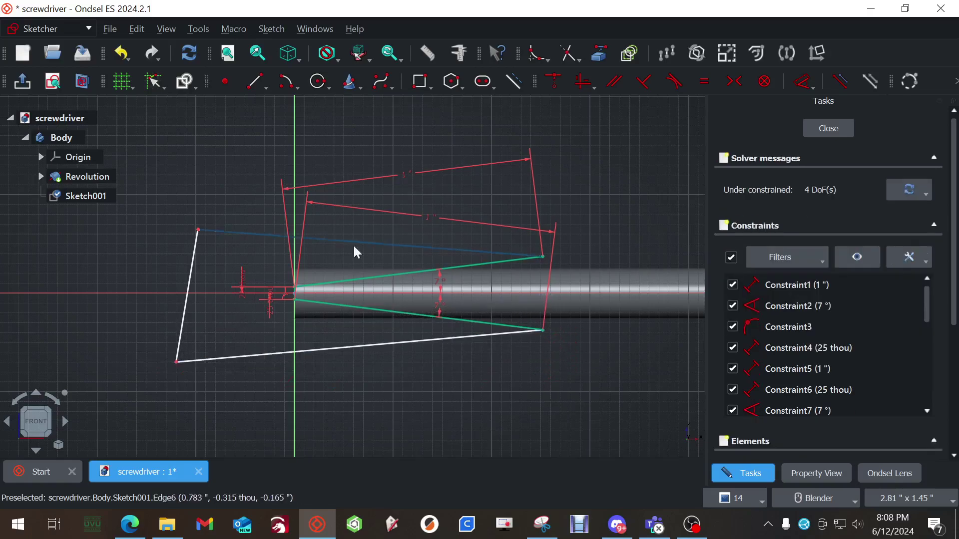
{"action": "left_click", "coordinate": [834, 128]}
- Start a Pocket from the tip sketch and try the Symmetric and Through all options
{"action": "scroll", "coordinate": [383, 335], "scroll_direction": "up", "scroll_amount": 3}
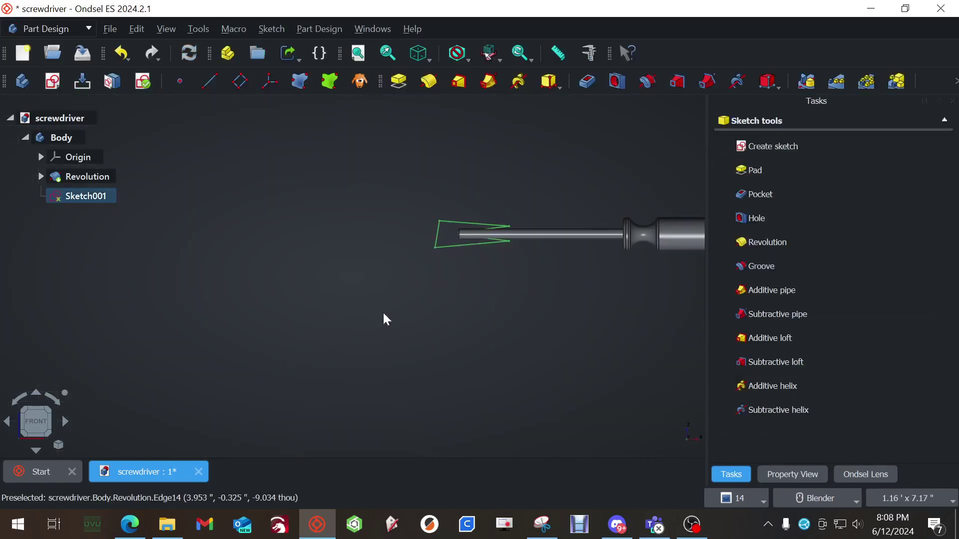
{"action": "left_click", "coordinate": [771, 193]}
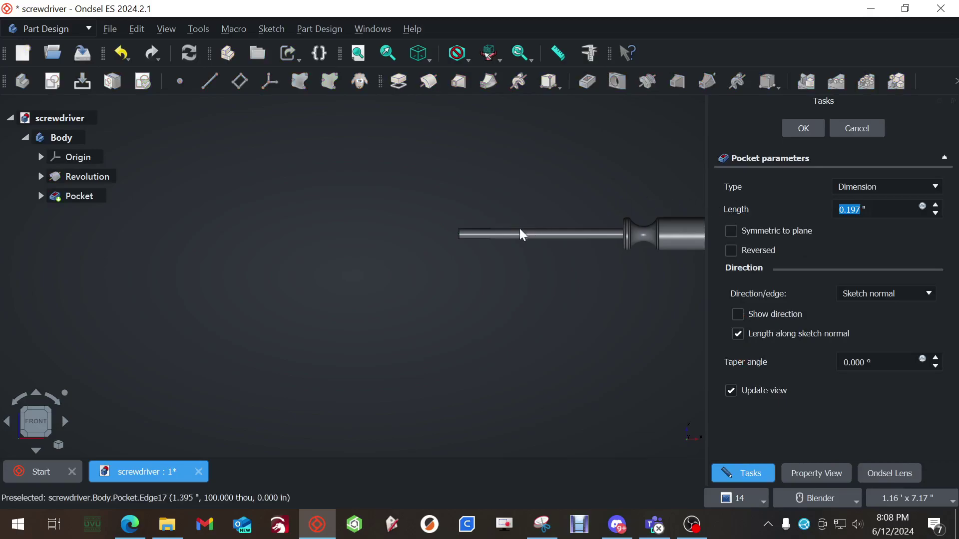
{"action": "mouse_move", "coordinate": [519, 231]}
{"action": "middle_mouse_down"}
{"action": "mouse_move", "coordinate": [465, 256]}
{"action": "mouse_move", "coordinate": [511, 309]}
{"action": "mouse_move", "coordinate": [546, 321]}
{"action": "mouse_move", "coordinate": [466, 220]}
{"action": "mouse_move", "coordinate": [529, 201]}
{"action": "mouse_move", "coordinate": [527, 215]}
{"action": "middle_mouse_up"}
{"action": "scroll", "coordinate": [467, 219], "scroll_direction": "up", "scroll_amount": 5}
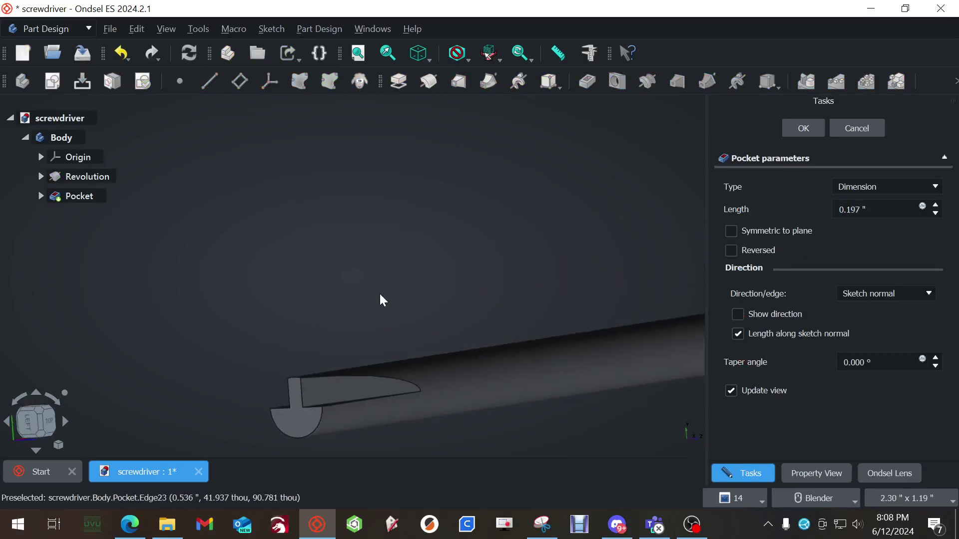
{"action": "middle_click_drag", "start_coordinate": [408, 322], "coordinate": [429, 216]}
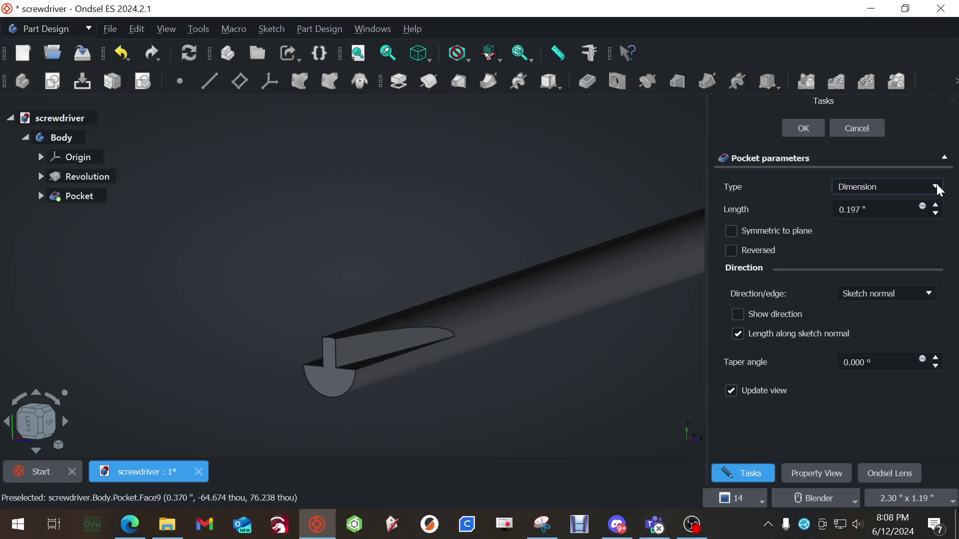
{"action": "left_click", "coordinate": [732, 232]}
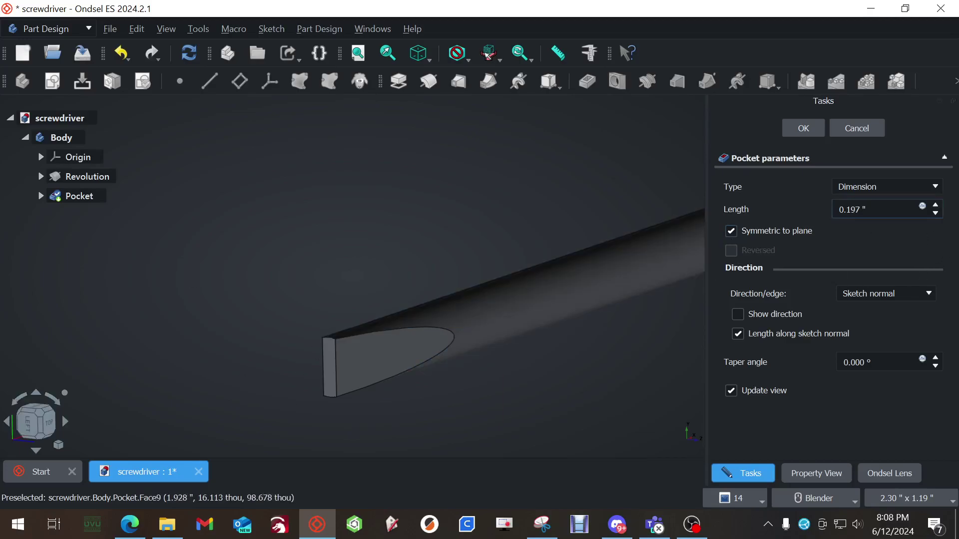
{"action": "left_click", "coordinate": [730, 231]}
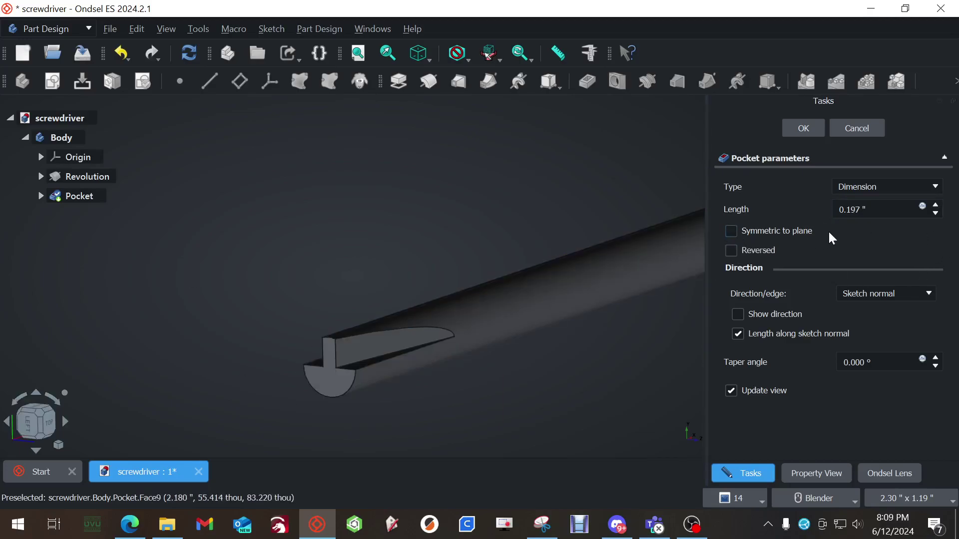
{"action": "left_click", "coordinate": [907, 194]}
{"action": "left_click", "coordinate": [892, 205]}
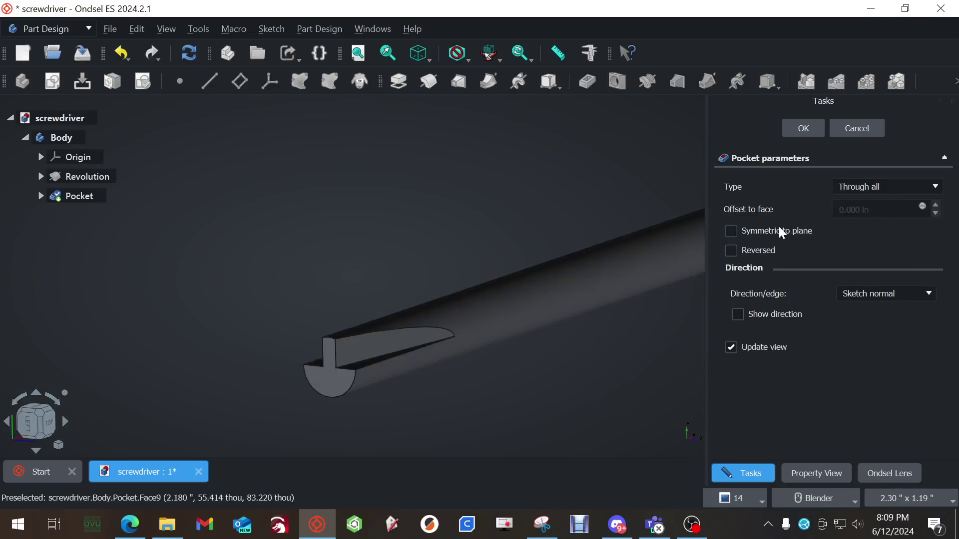
{"action": "left_click", "coordinate": [731, 232]}
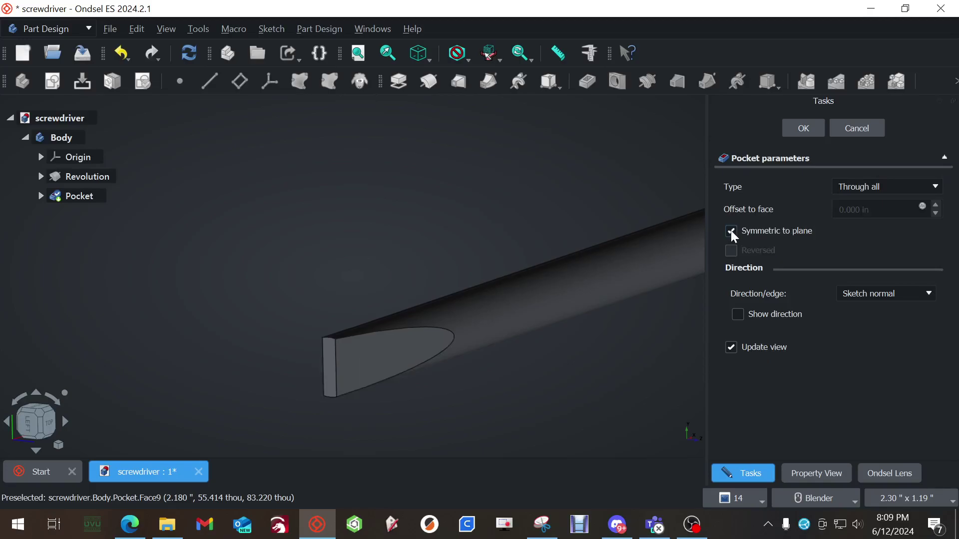
{"action": "left_click", "coordinate": [732, 231]}
- Finish the Pocket as a 0.197" Dimension cut symmetric to the sketch plane
{"action": "left_click", "coordinate": [894, 188]}
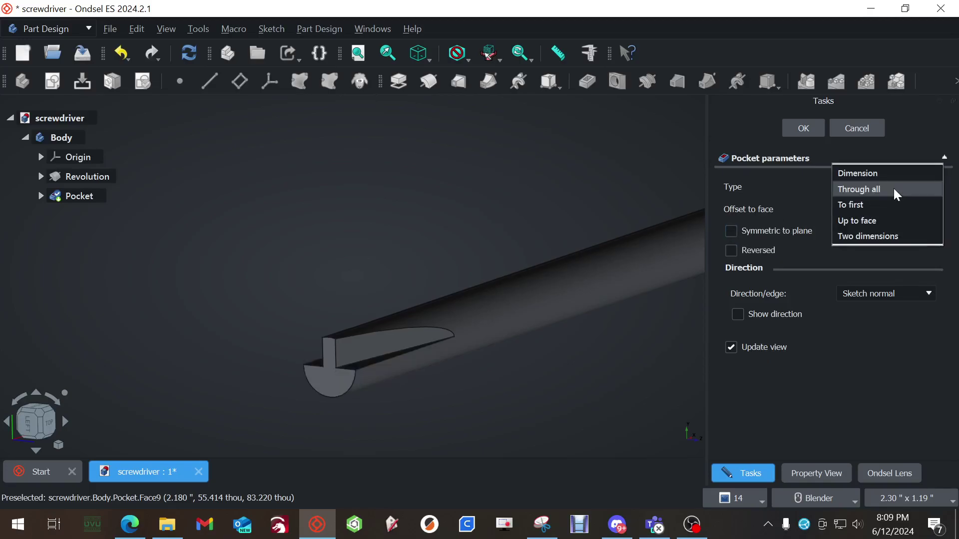
{"action": "left_click", "coordinate": [879, 174]}
{"action": "left_click", "coordinate": [732, 231]}
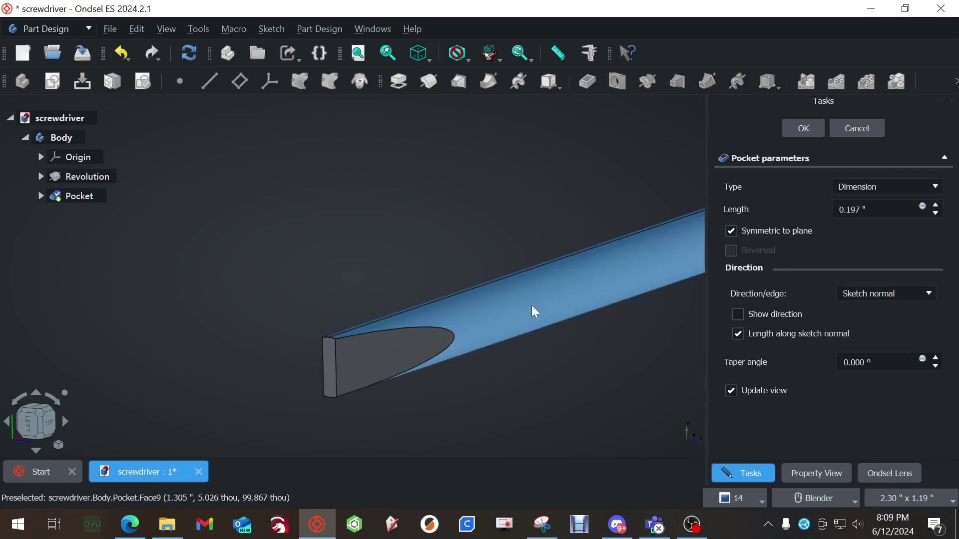
{"action": "scroll", "coordinate": [359, 328], "scroll_direction": "up", "scroll_amount": 4}
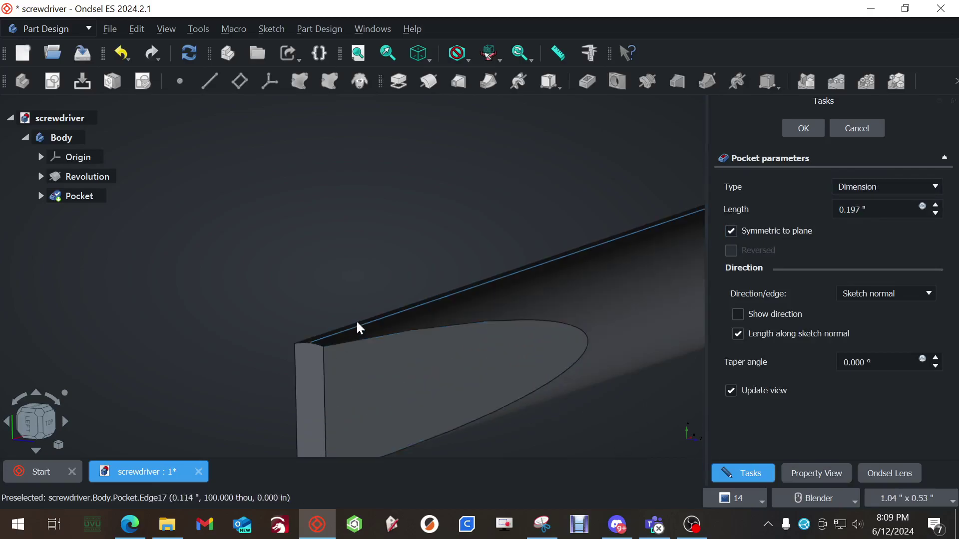
{"action": "scroll", "coordinate": [359, 328], "scroll_direction": "down", "scroll_amount": 5}
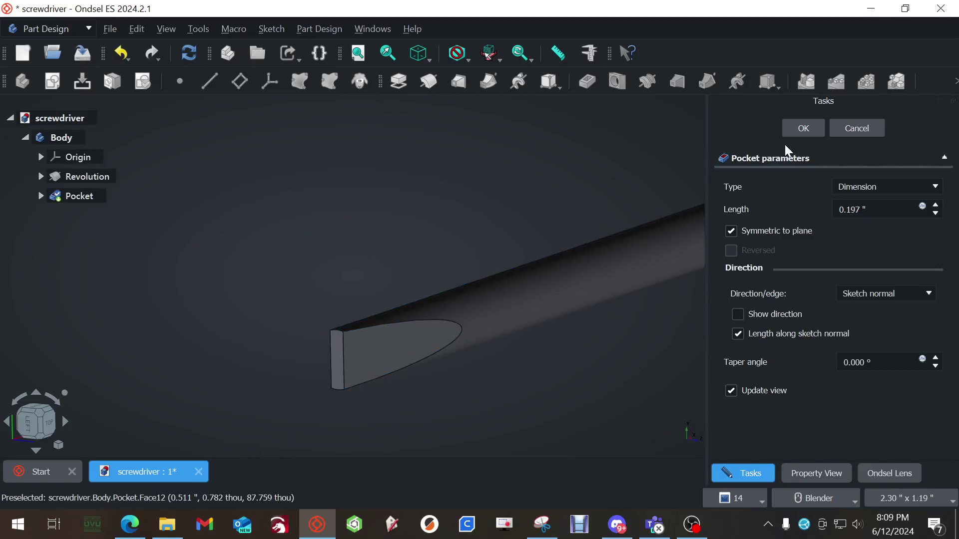
{"action": "left_click", "coordinate": [798, 128]}
- Set the Right view and select the small circular edge on the handle's end
{"action": "middle_click_drag", "start_coordinate": [573, 393], "coordinate": [466, 278]}
{"action": "scroll", "coordinate": [372, 302], "scroll_direction": "down", "scroll_amount": 3}
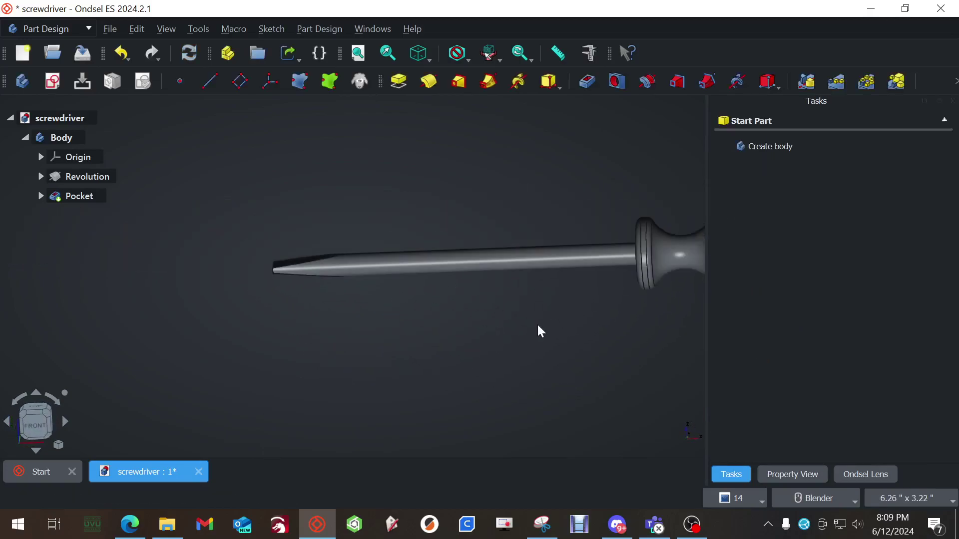
{"action": "left_click", "coordinate": [35, 424]}
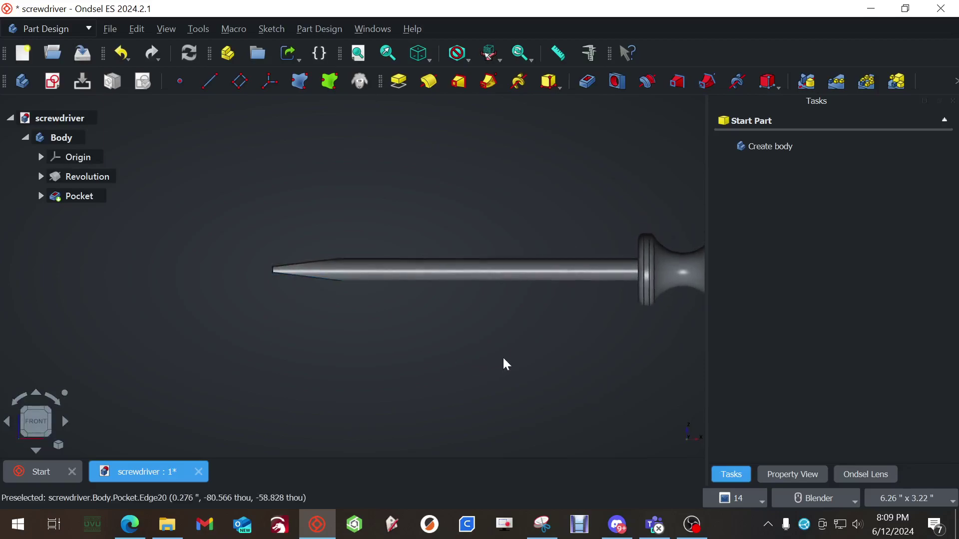
{"action": "middle_click_drag", "start_coordinate": [503, 363], "coordinate": [344, 366], "text": "shift"}
{"action": "middle_click_drag", "start_coordinate": [539, 349], "coordinate": [306, 370]}
{"action": "left_click", "coordinate": [43, 429]}
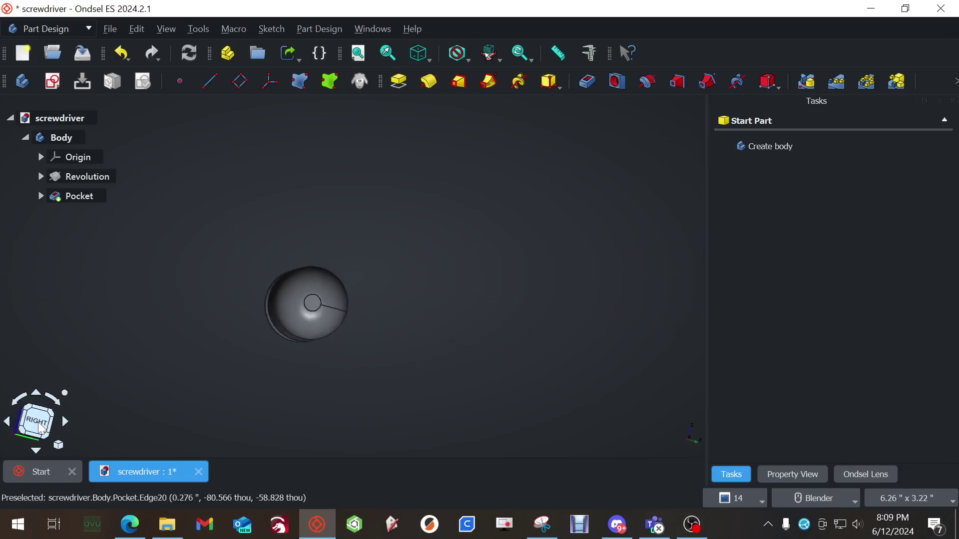
{"action": "left_click", "coordinate": [308, 320]}
{"action": "left_click", "coordinate": [309, 320]}
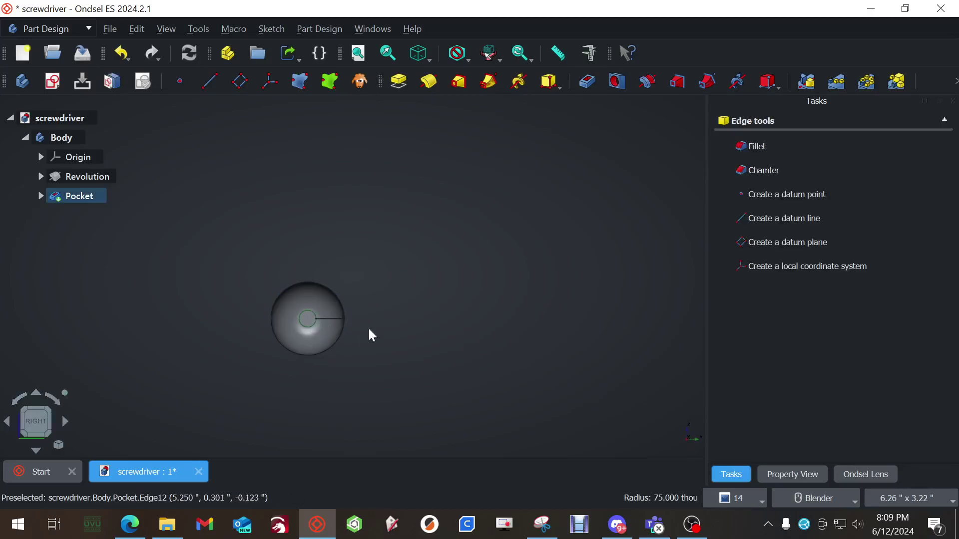
- Scroll the tutorial PDF to page 5, Creating the flat handle
{"action": "left_click", "coordinate": [130, 524]}
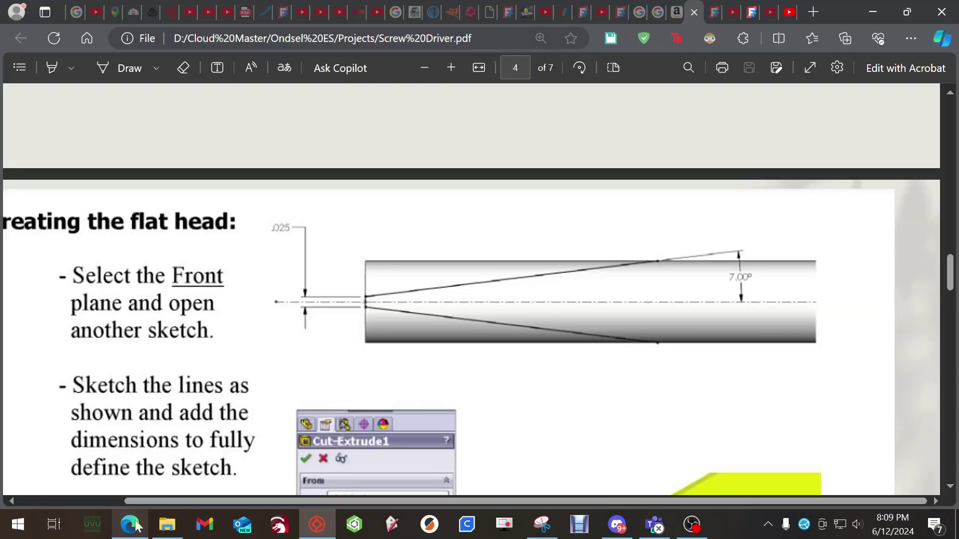
{"action": "scroll", "coordinate": [497, 277], "scroll_direction": "down", "scroll_amount": 6}
{"action": "scroll", "coordinate": [519, 250], "scroll_direction": "down", "scroll_amount": 3}
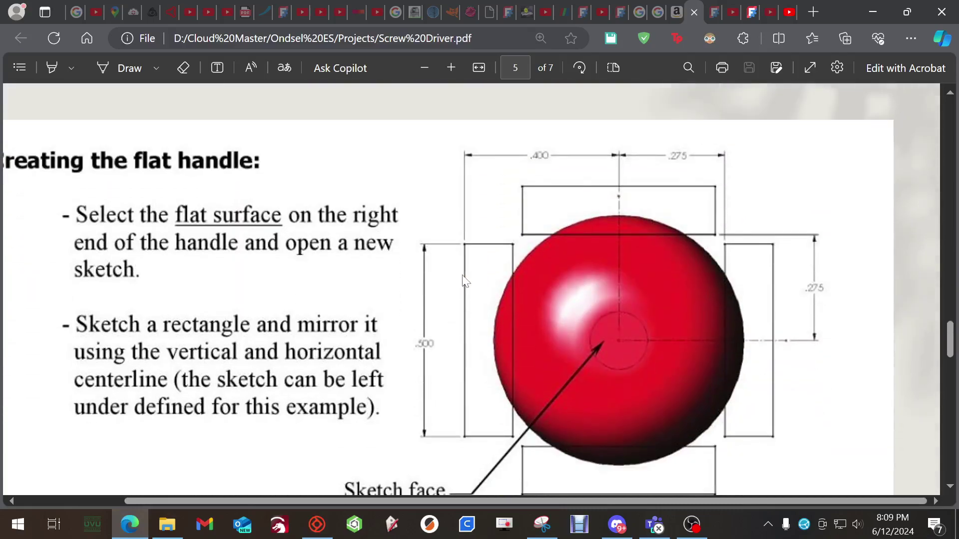
{"action": "scroll", "coordinate": [543, 216], "scroll_direction": "up", "scroll_amount": 1}
- Create a new sketch on the handle's circular end face, leaving room above the circle
{"action": "mouse_move", "coordinate": [317, 524]}
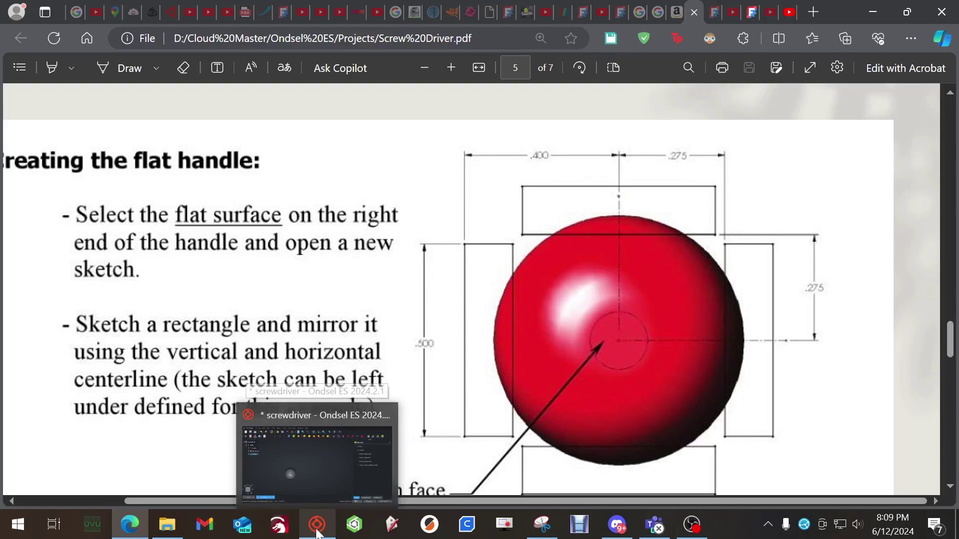
{"action": "left_click", "coordinate": [307, 444]}
{"action": "left_click", "coordinate": [307, 319]}
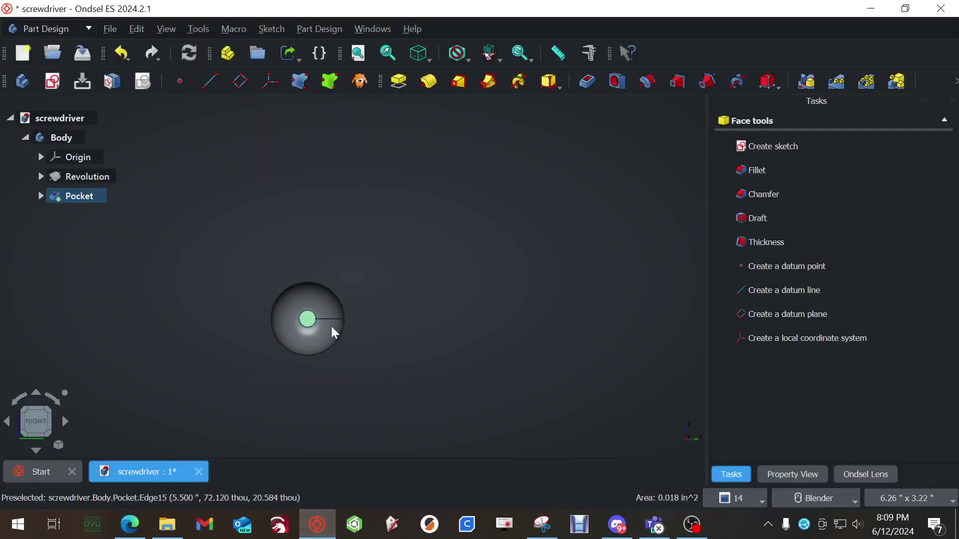
{"action": "left_click", "coordinate": [773, 146]}
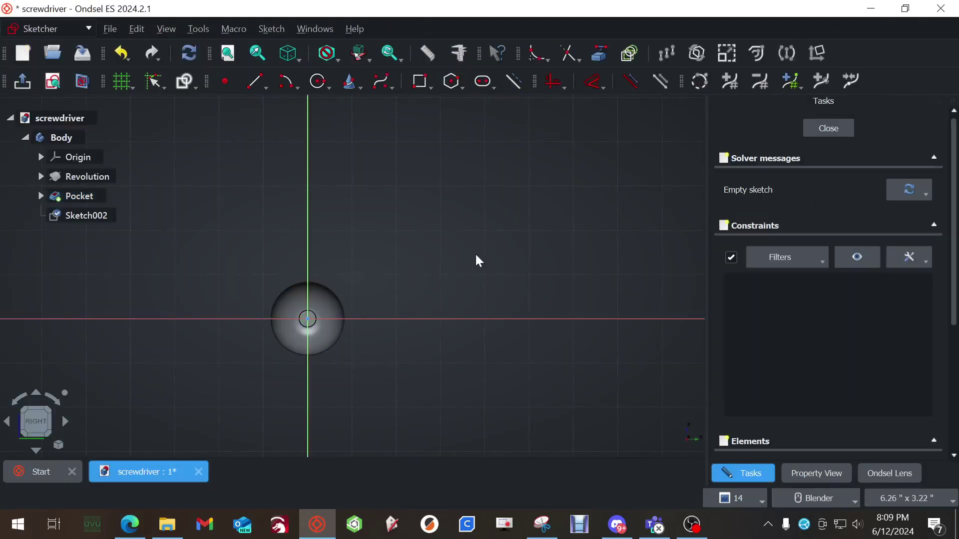
{"action": "scroll", "coordinate": [304, 306], "scroll_direction": "up", "scroll_amount": 5}
{"action": "mouse_move", "coordinate": [428, 208]}
{"action": "middle_mouse_down", "text": "shift"}
{"action": "mouse_move", "coordinate": [447, 257]}
{"action": "mouse_move", "coordinate": [459, 258]}
{"action": "middle_mouse_up", "text": "shift"}
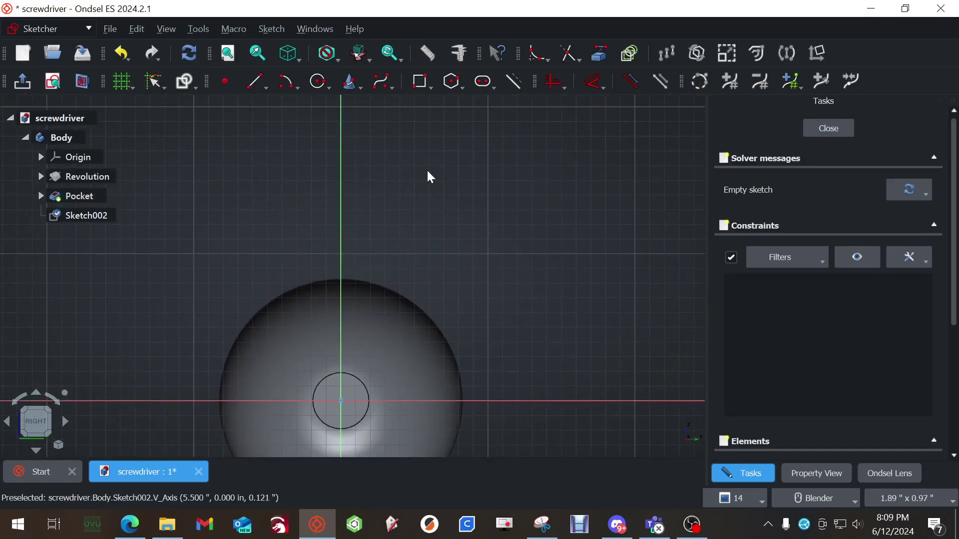
- Draw a rectangle above the central circle, then return to the PDF tutorial
{"action": "key", "text": "g"}
{"action": "key", "text": "r"}
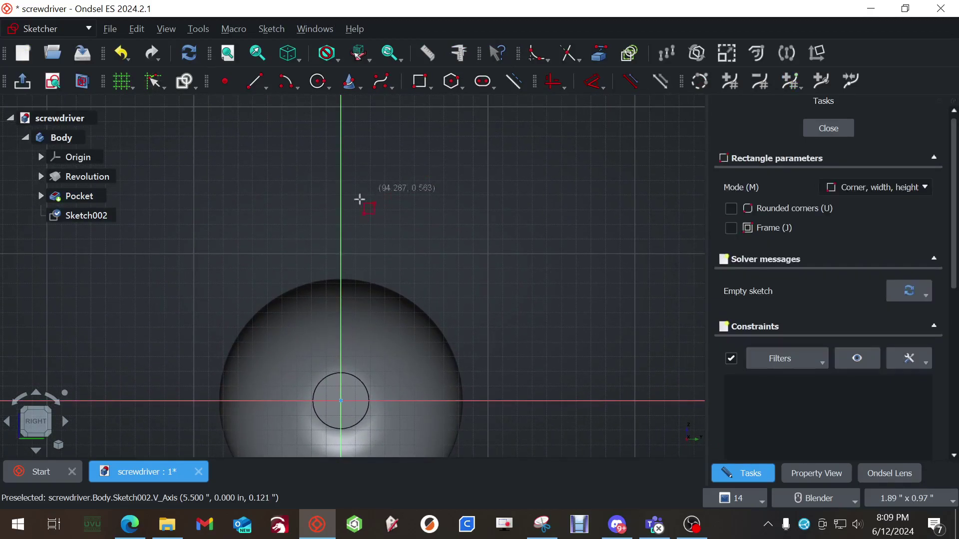
{"action": "left_click", "coordinate": [261, 210]}
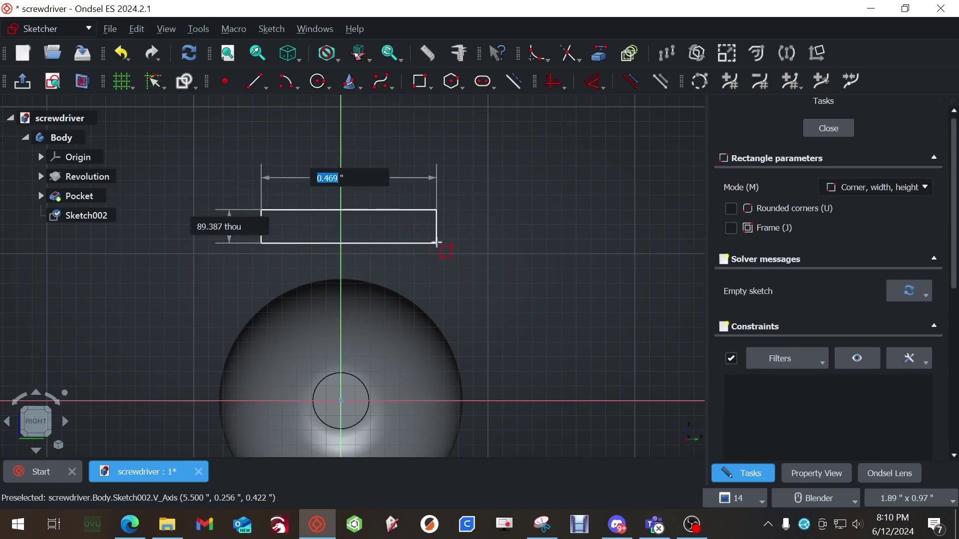
{"action": "left_click", "coordinate": [438, 244]}
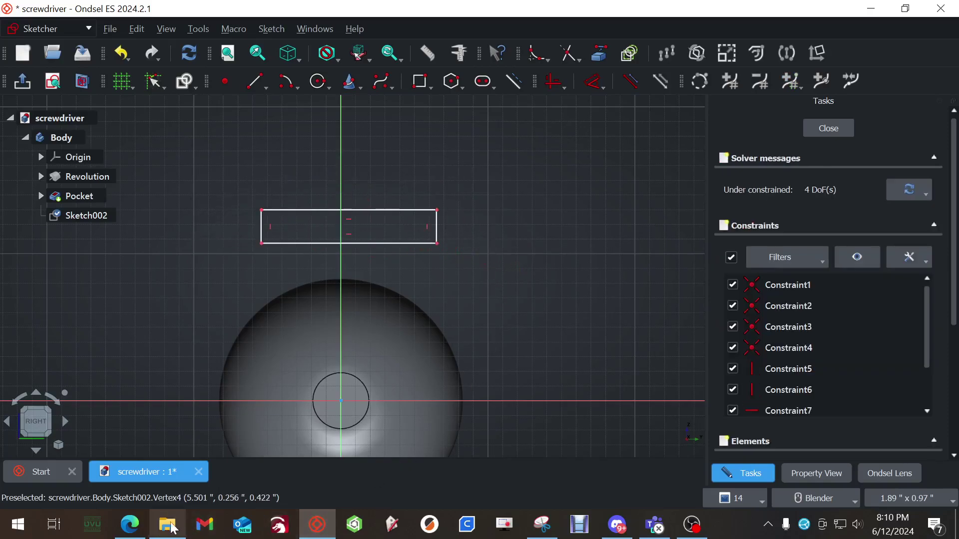
{"action": "left_click", "coordinate": [144, 525]}
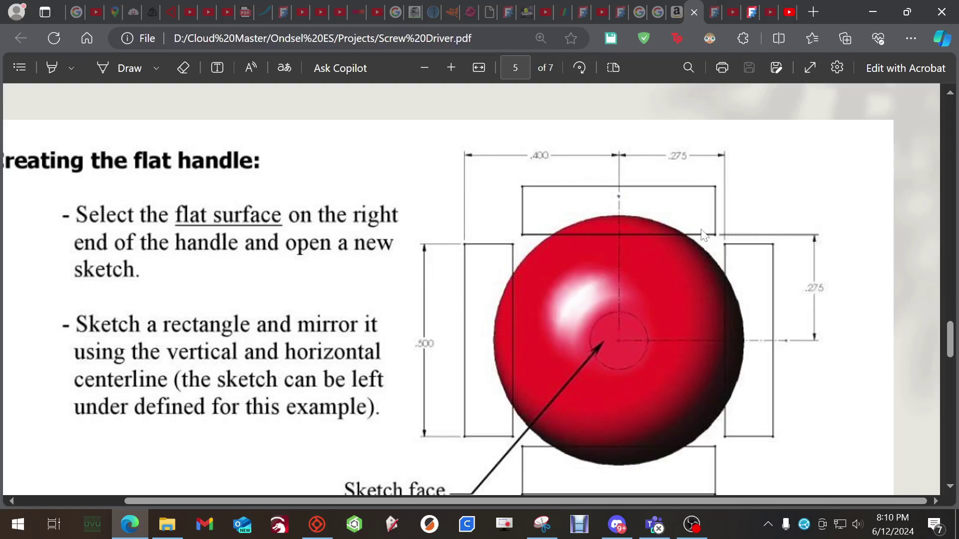
- Back in the sketch, start a dimension between the rectangle's bottom edge and the vertical axis, then cancel it
{"action": "left_click", "coordinate": [317, 524]}
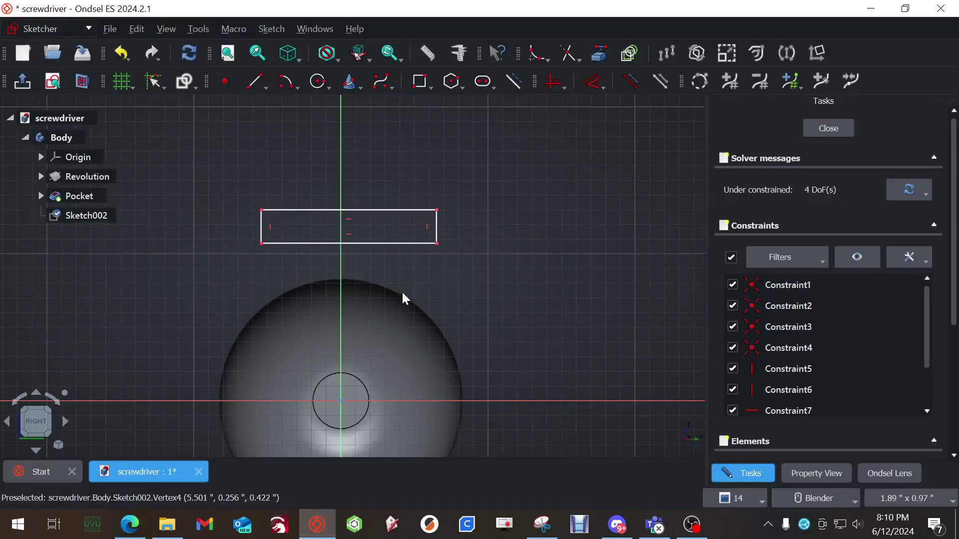
{"action": "left_click", "coordinate": [594, 81]}
{"action": "left_click", "coordinate": [364, 243]}
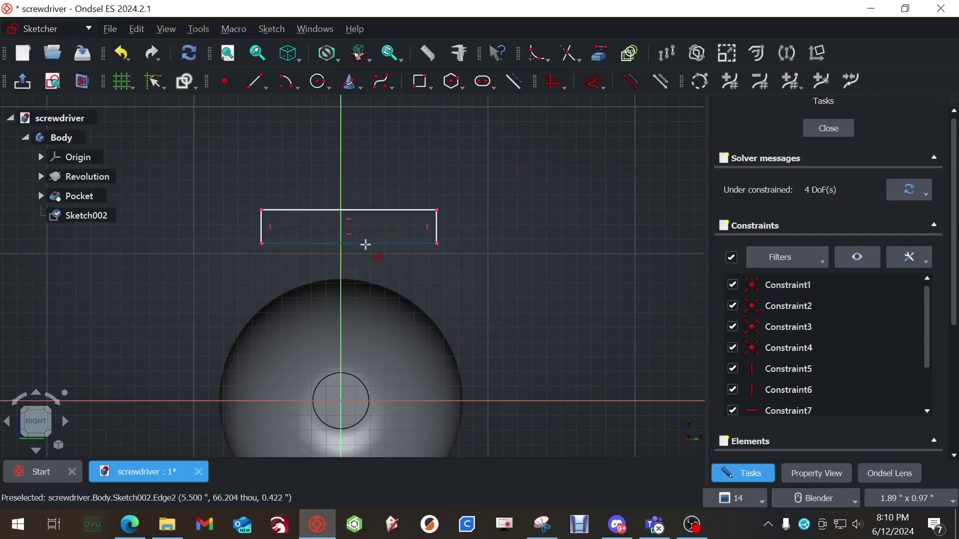
{"action": "left_click", "coordinate": [339, 367]}
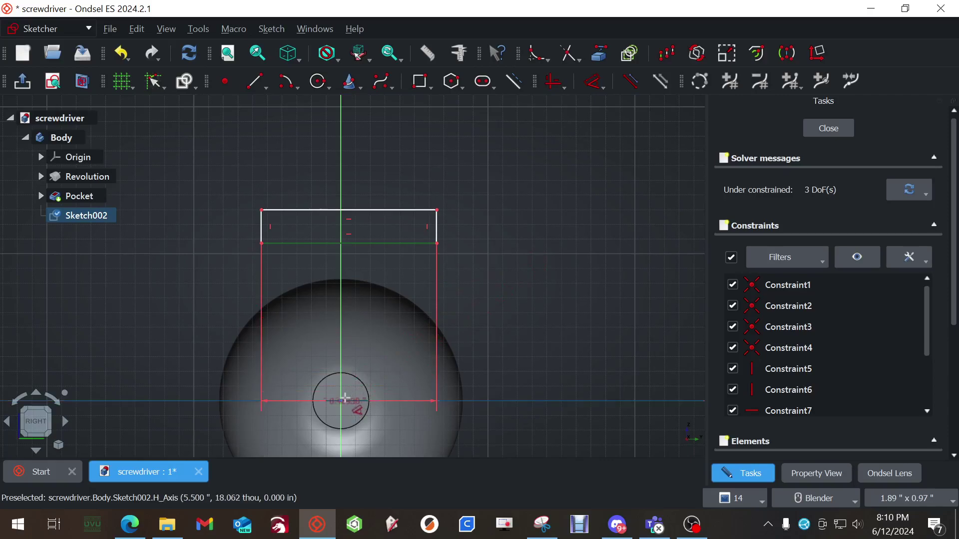
{"action": "key", "text": "Escape"}
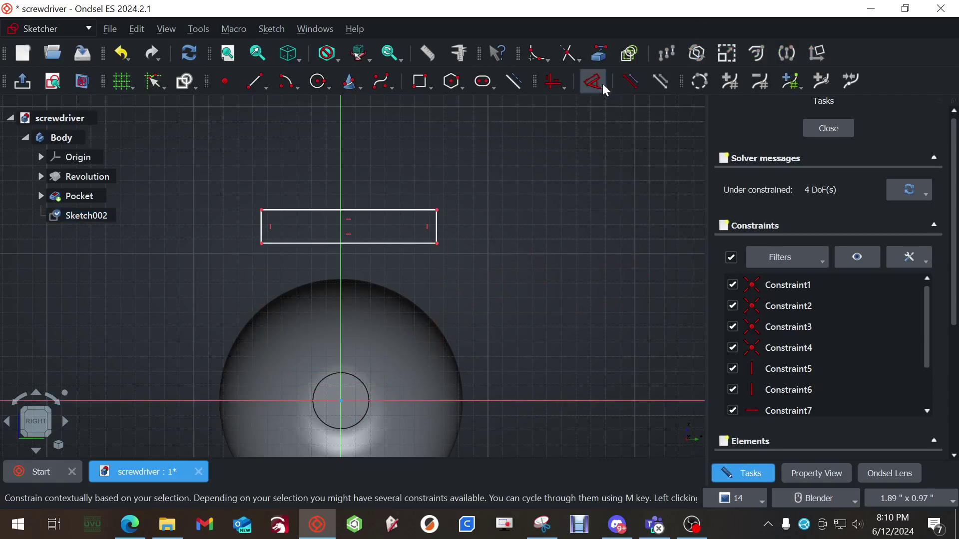
- Set the bottom edge 0.275 in above the horizontal axis and drag the top edge down to shorten the rectangle
{"action": "left_click", "coordinate": [597, 82]}
{"action": "left_click", "coordinate": [339, 390]}
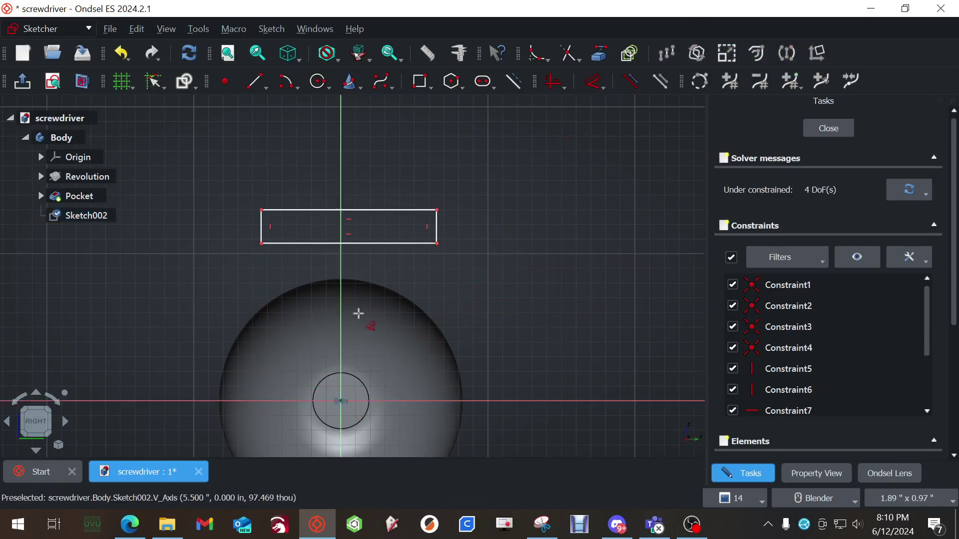
{"action": "left_click", "coordinate": [385, 243]}
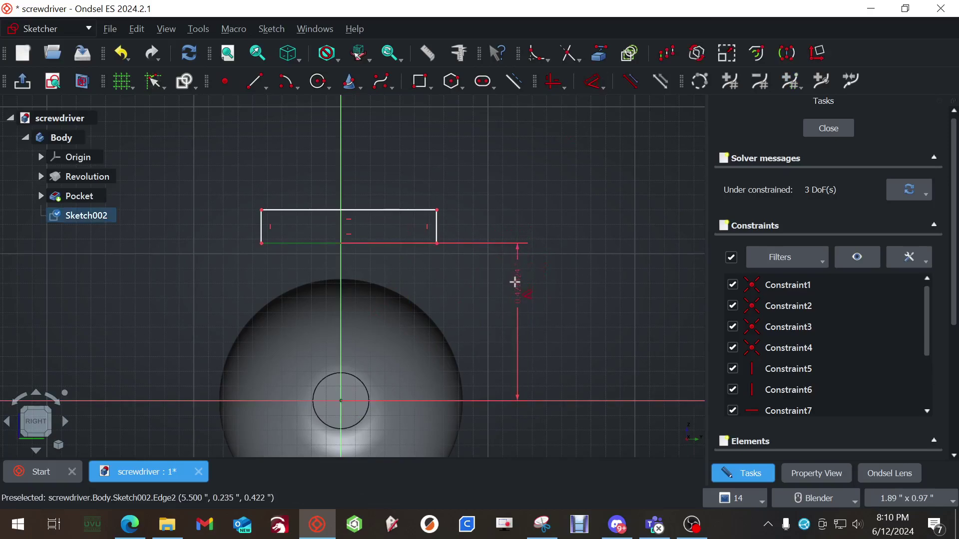
{"action": "left_click", "coordinate": [519, 283]}
{"action": "type", "text": "0.275"}
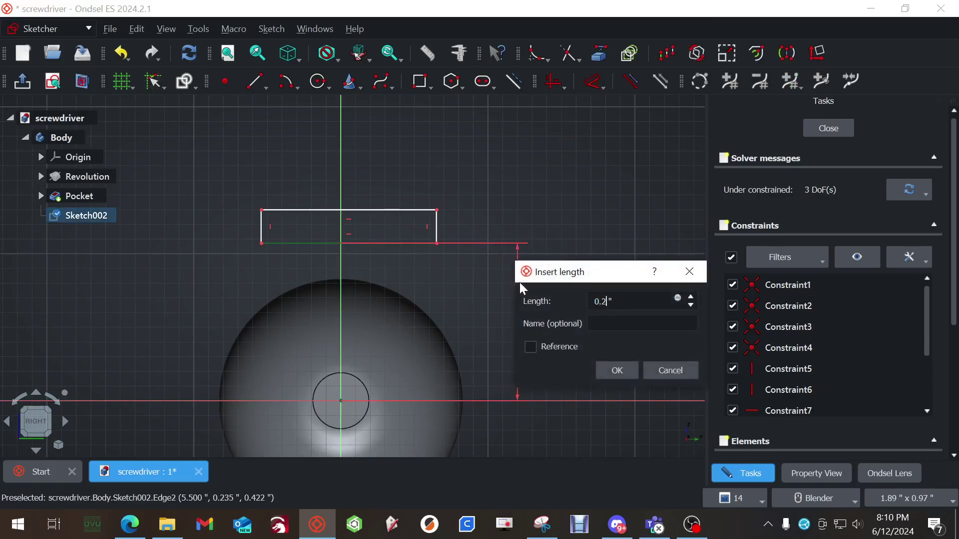
{"action": "key", "text": "Return"}
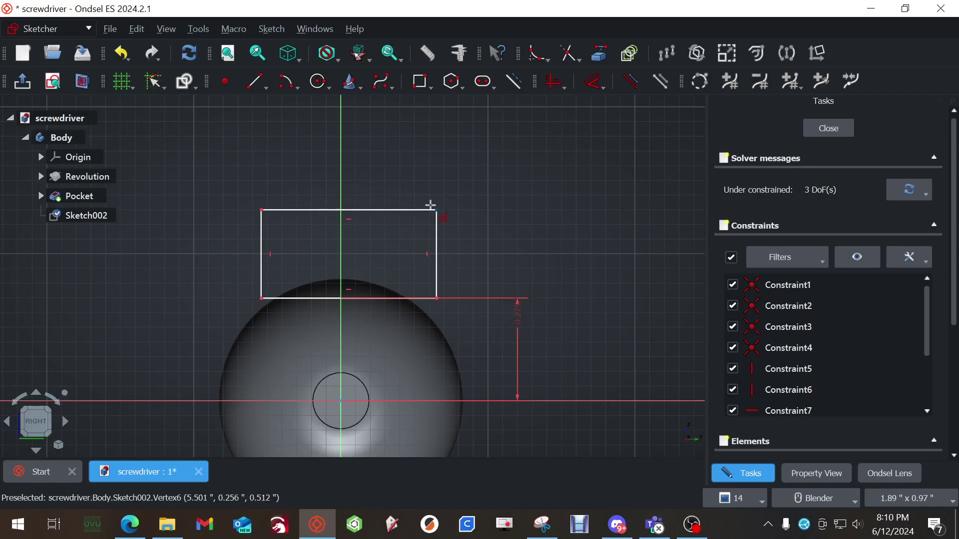
{"action": "key", "text": "Escape"}
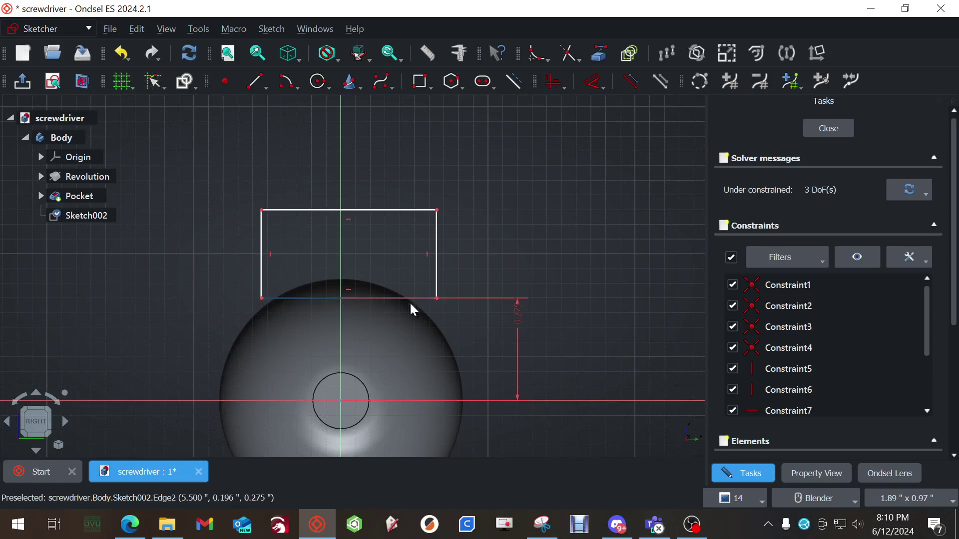
{"action": "mouse_move", "coordinate": [358, 219]}
{"action": "left_mouse_down"}
{"action": "mouse_move", "coordinate": [351, 244]}
{"action": "mouse_move", "coordinate": [381, 256]}
{"action": "mouse_move", "coordinate": [303, 245]}
{"action": "mouse_move", "coordinate": [343, 246]}
{"action": "left_mouse_up"}
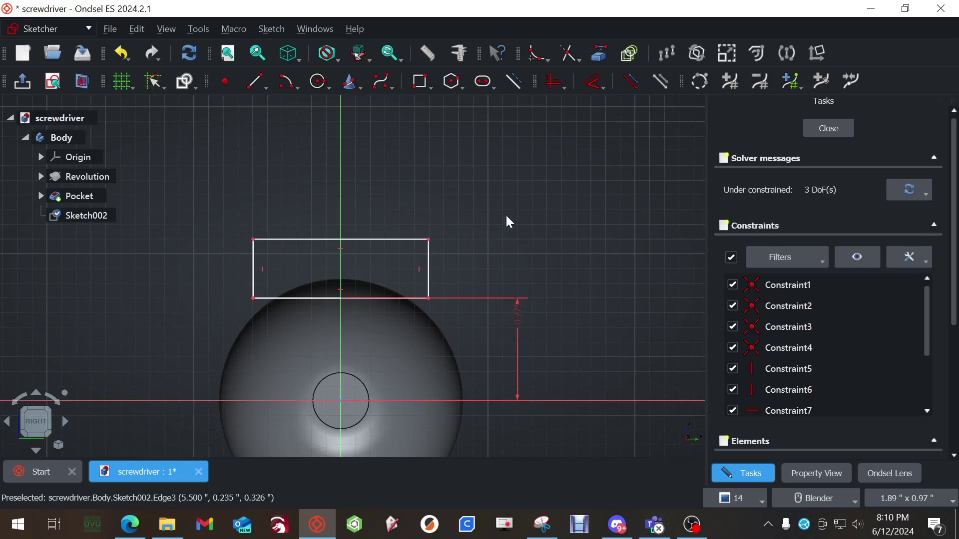
- Close the sketch and pocket it Through all to cut a flat on the handle
{"action": "left_click", "coordinate": [831, 129]}
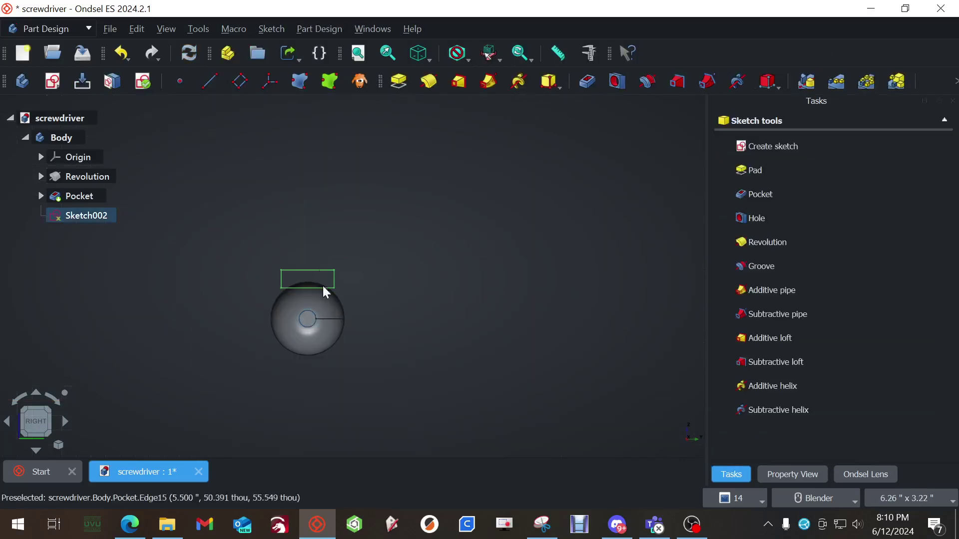
{"action": "middle_click_drag", "start_coordinate": [212, 282], "coordinate": [298, 312]}
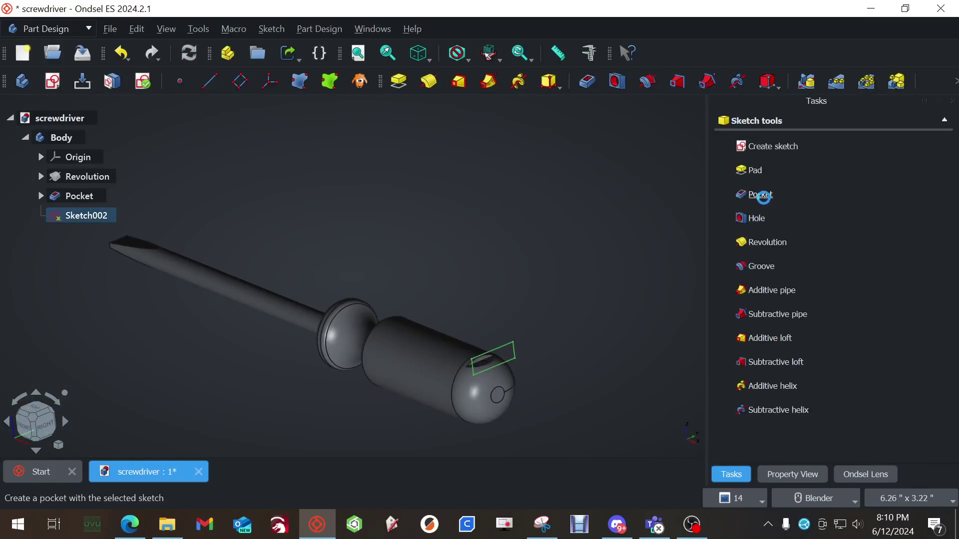
{"action": "left_click", "coordinate": [759, 194]}
{"action": "left_click", "coordinate": [934, 187]}
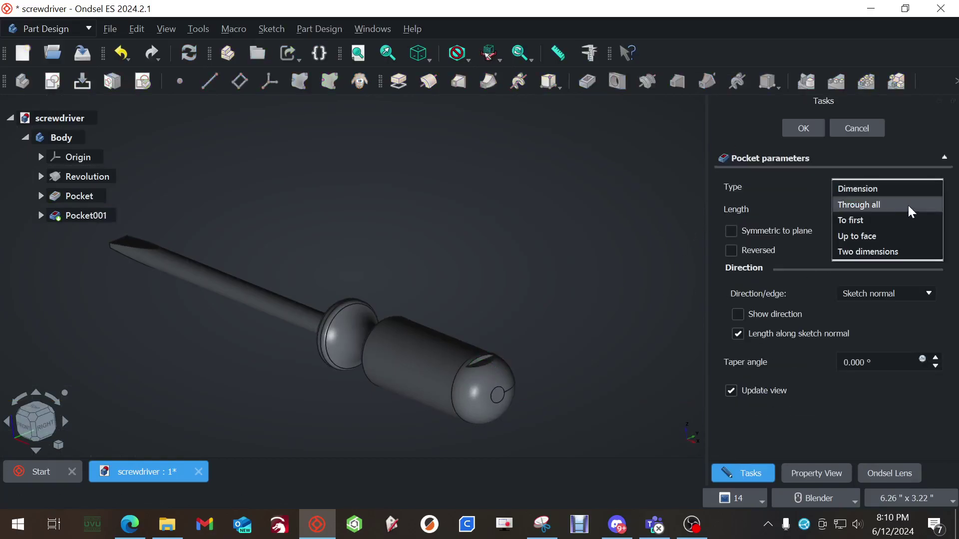
{"action": "left_click", "coordinate": [909, 207]}
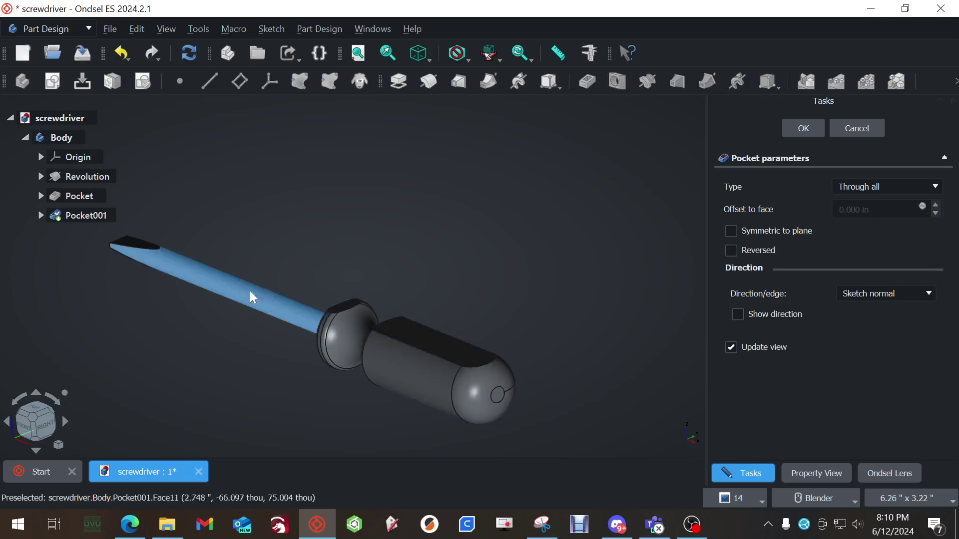
{"action": "left_click", "coordinate": [802, 129]}
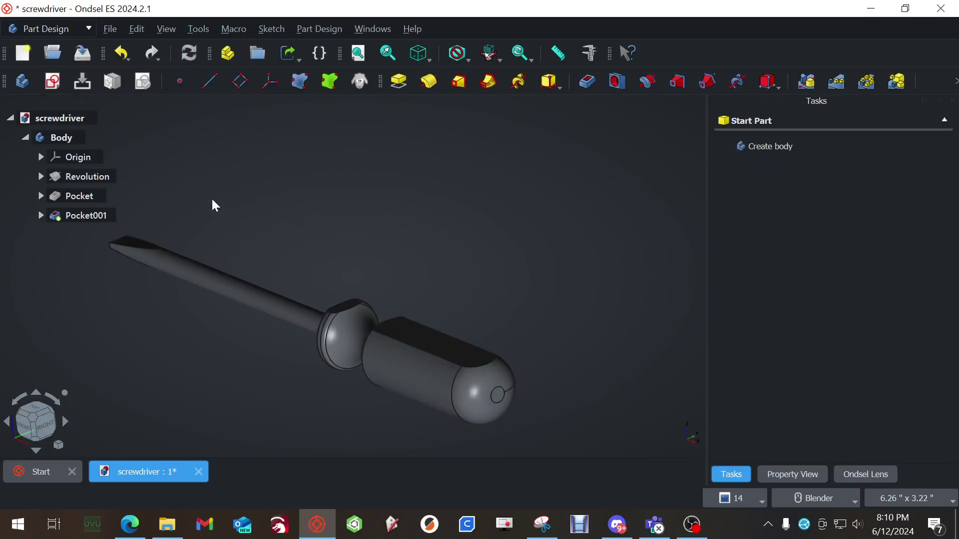
- Polar-pattern Pocket001 with 4 occurrences around the handle and confirm it
{"action": "left_click", "coordinate": [85, 221]}
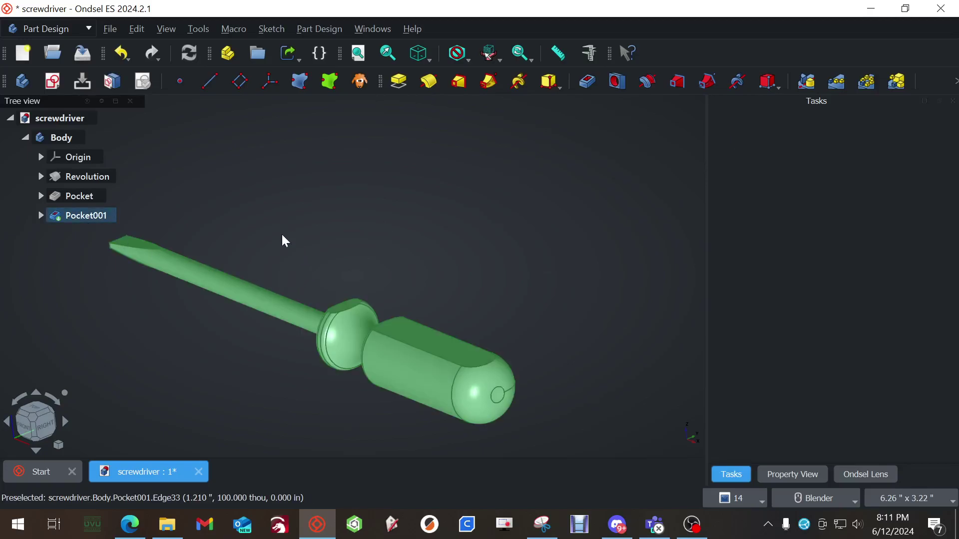
{"action": "left_click", "coordinate": [871, 84]}
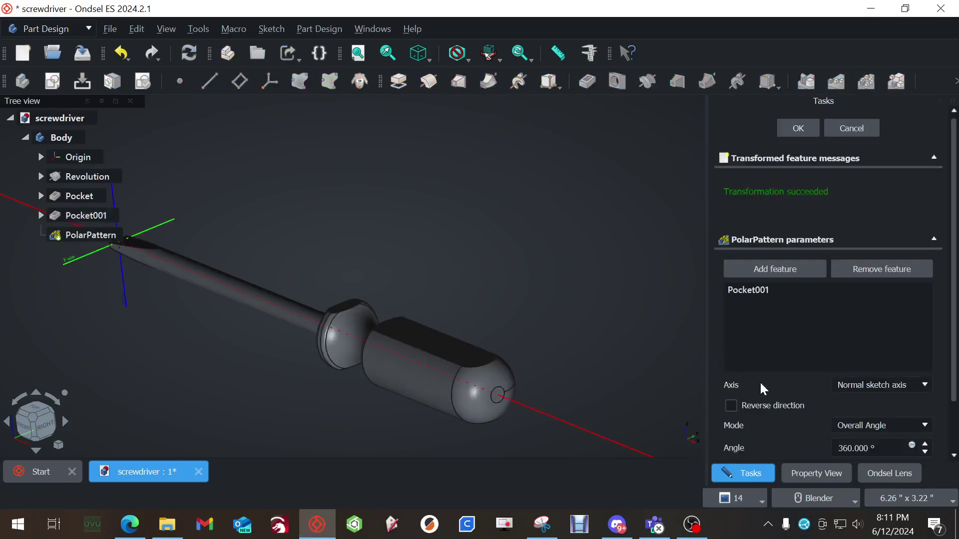
{"action": "scroll", "coordinate": [810, 351], "scroll_direction": "down", "scroll_amount": 3}
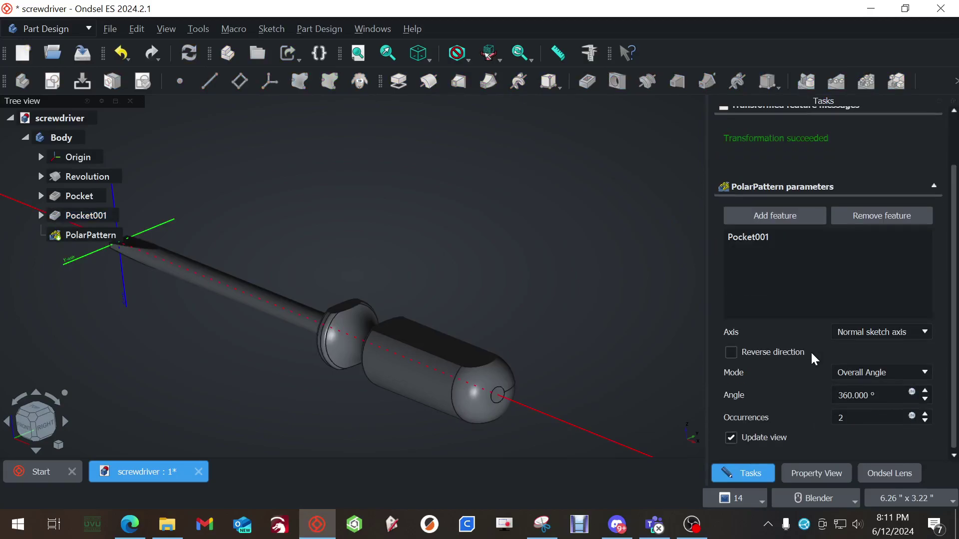
{"action": "left_click", "coordinate": [925, 414]}
{"action": "left_click", "coordinate": [925, 414]}
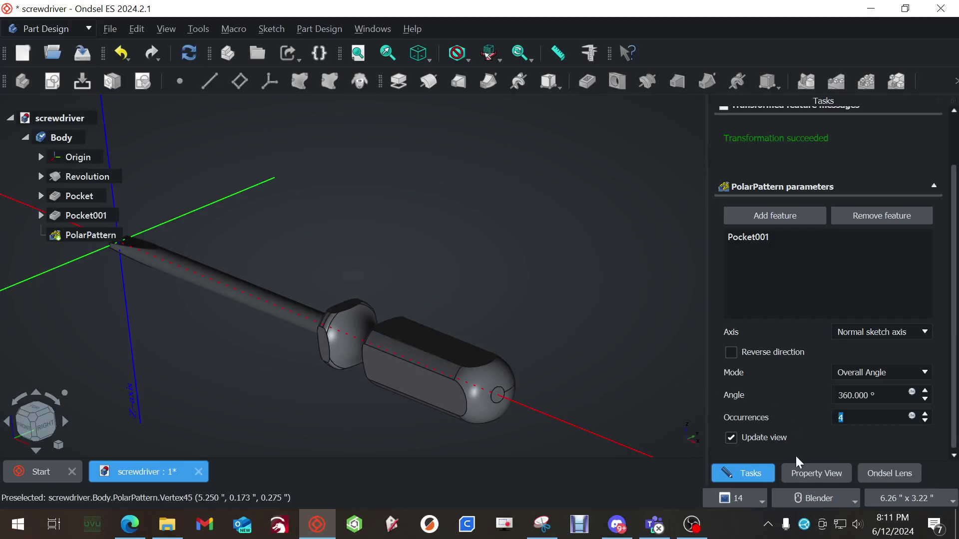
{"action": "scroll", "coordinate": [927, 229], "scroll_direction": "up", "scroll_amount": 3}
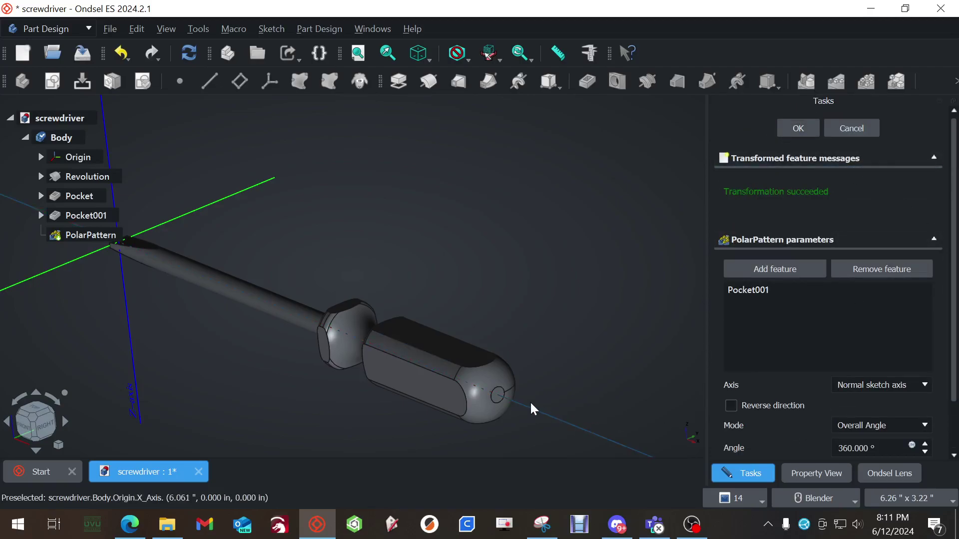
{"action": "left_click", "coordinate": [798, 129]}
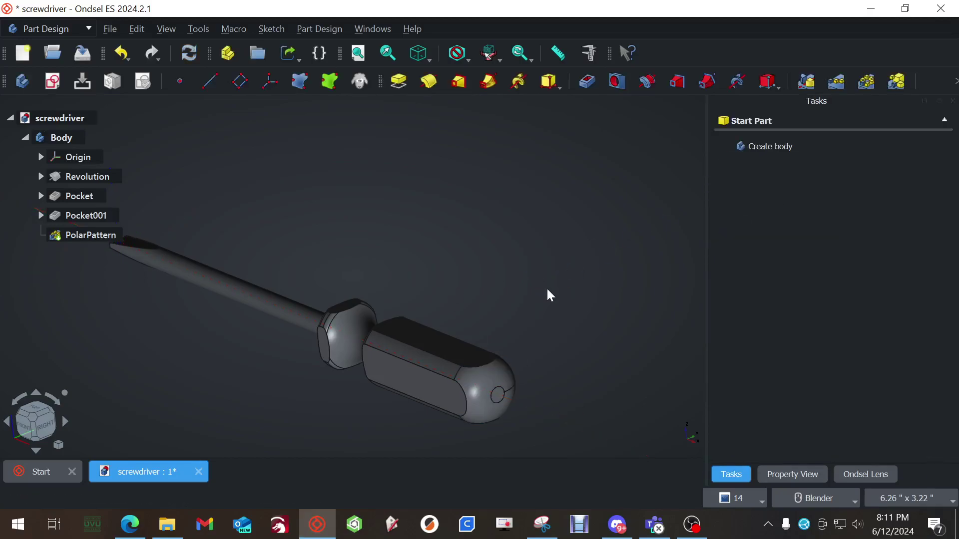
{"action": "middle_click_drag", "start_coordinate": [265, 394], "coordinate": [431, 200]}
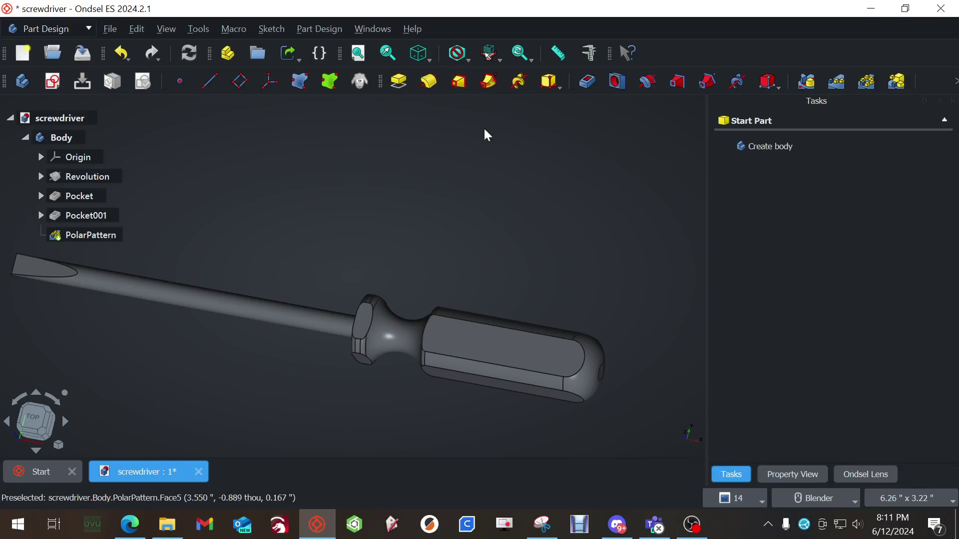
- Start a fillet on a handle flat and add Edge17, Face4, Face18 and Face13
{"action": "left_click", "coordinate": [457, 342]}
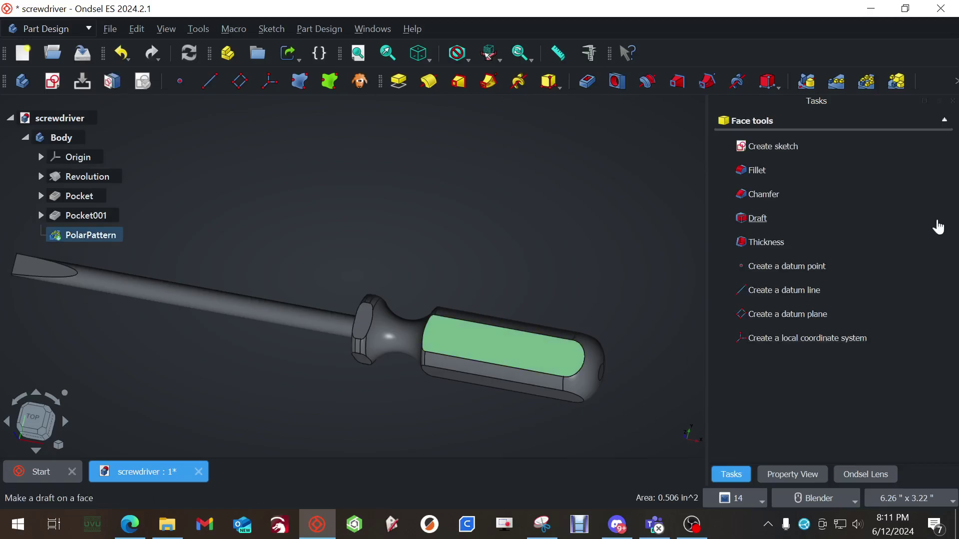
{"action": "left_click", "coordinate": [757, 171]}
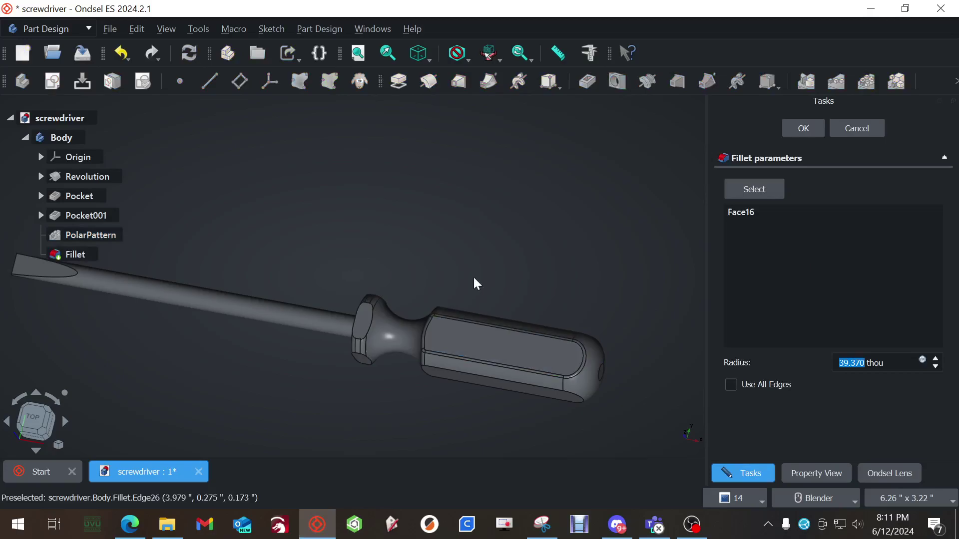
{"action": "left_click", "coordinate": [756, 190]}
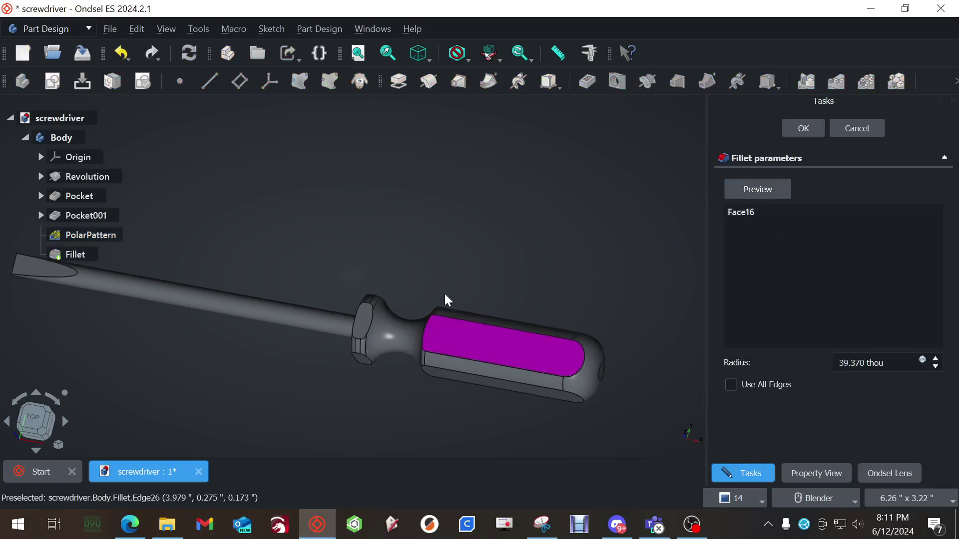
{"action": "left_click", "coordinate": [365, 330]}
{"action": "left_click", "coordinate": [360, 321]}
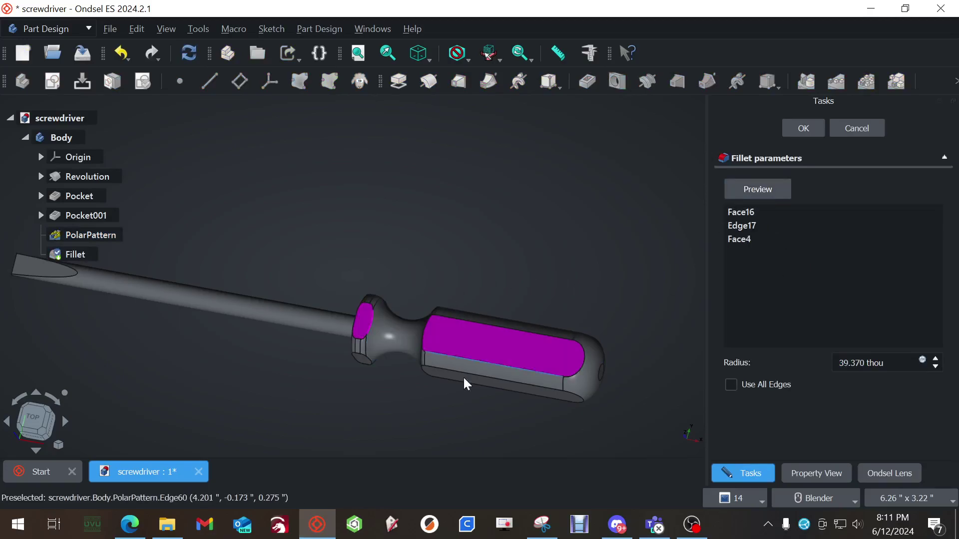
{"action": "middle_click_drag", "start_coordinate": [462, 376], "coordinate": [467, 302]}
{"action": "left_click", "coordinate": [466, 302]}
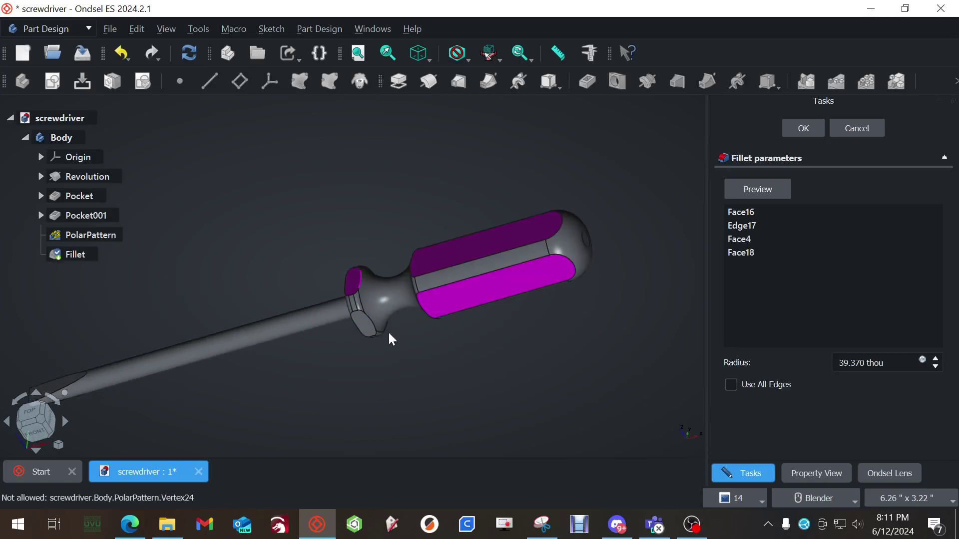
{"action": "left_click", "coordinate": [364, 325]}
- Add Face20, Edge37, Edge19, Face11, Edge5, Face2 and Face14 to the fillet selection
{"action": "middle_click_drag", "start_coordinate": [509, 364], "coordinate": [369, 327]}
{"action": "left_click", "coordinate": [391, 252]}
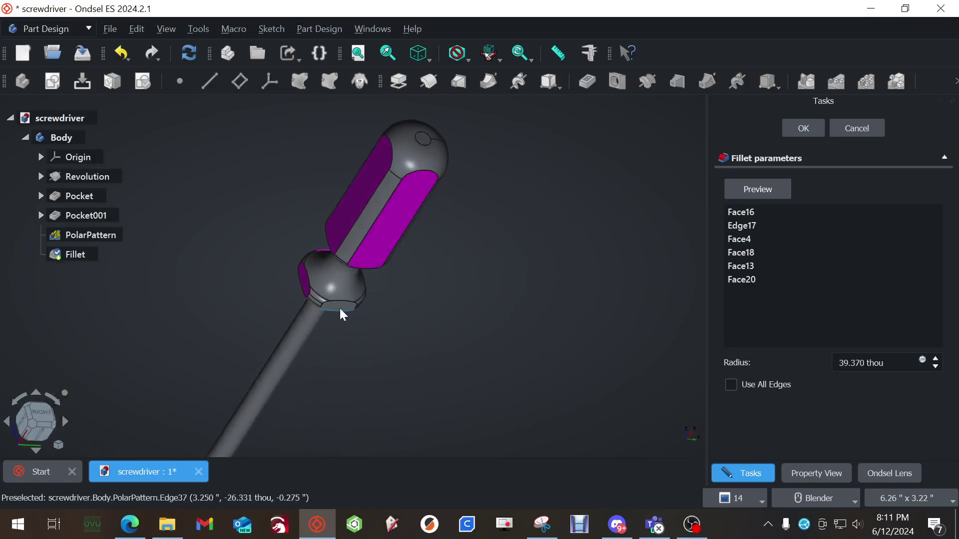
{"action": "left_click", "coordinate": [343, 310]}
{"action": "left_click", "coordinate": [333, 310]}
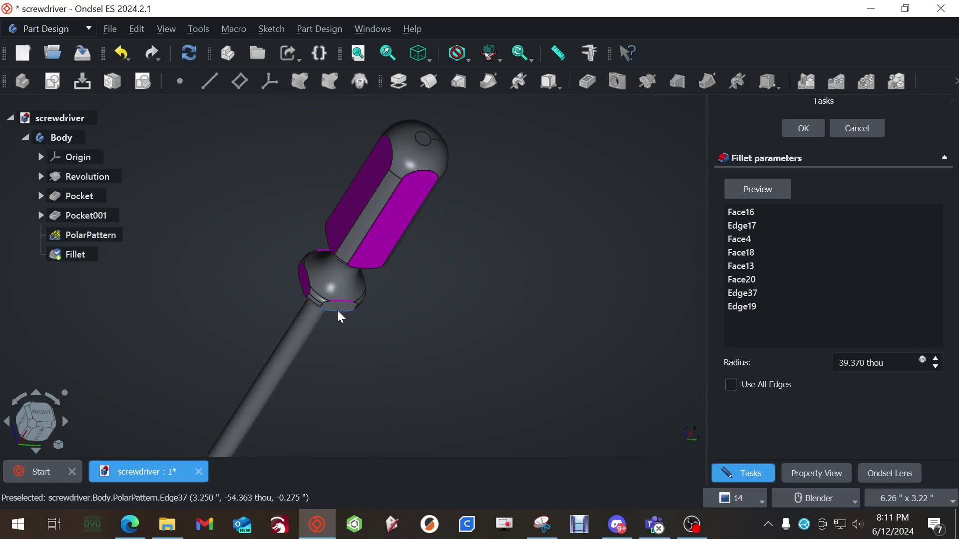
{"action": "left_click", "coordinate": [437, 296]}
{"action": "middle_click_drag", "start_coordinate": [437, 295], "coordinate": [293, 318]}
{"action": "left_click", "coordinate": [285, 316]}
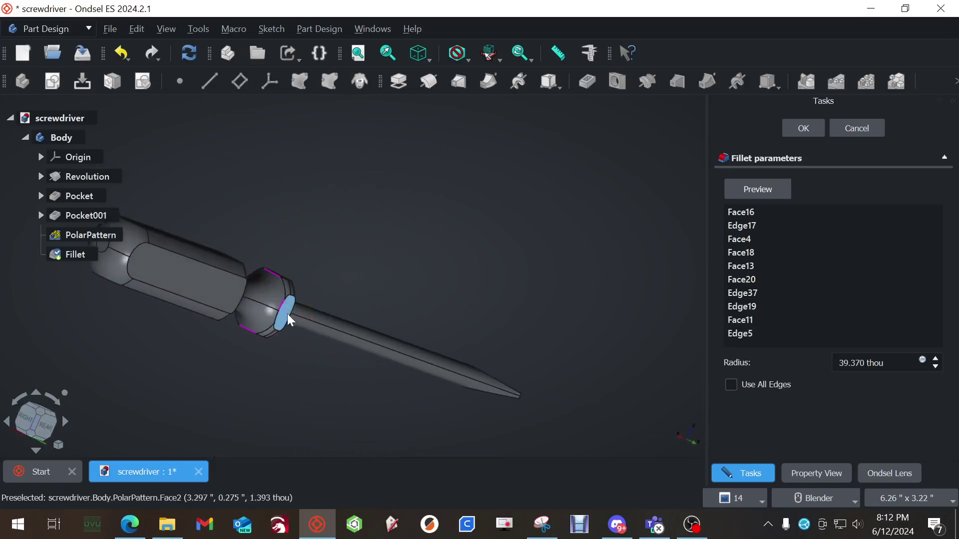
{"action": "left_click", "coordinate": [286, 317]}
{"action": "left_click", "coordinate": [187, 290]}
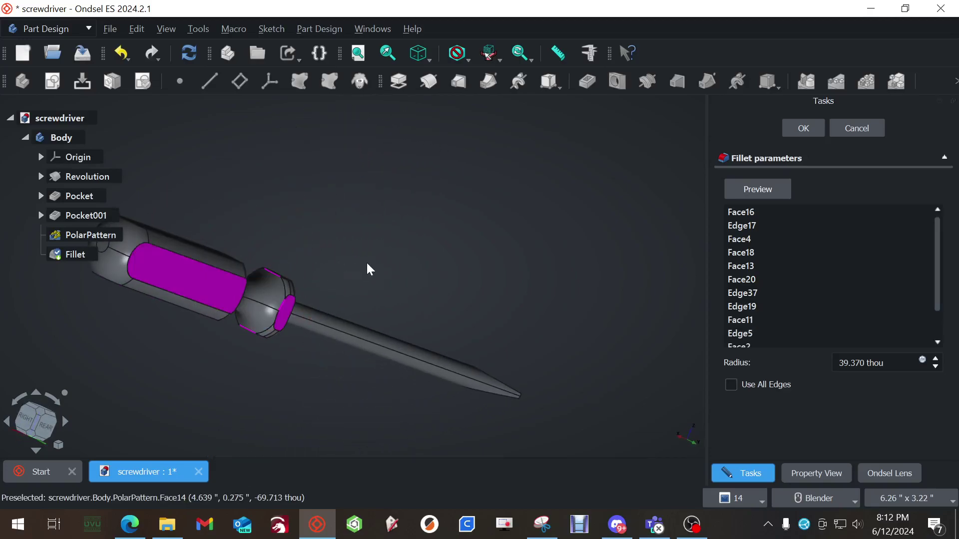
{"action": "middle_click_drag", "start_coordinate": [368, 269], "coordinate": [377, 315]}
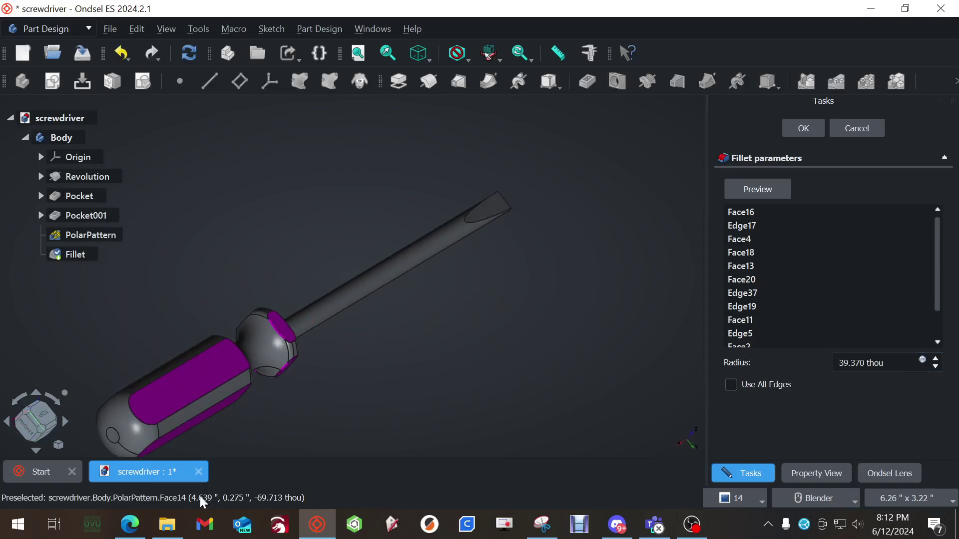
- Scroll the tutorial PDF to page 7's .050 in fillet step
{"action": "left_click", "coordinate": [130, 524]}
{"action": "scroll", "coordinate": [597, 287], "scroll_direction": "down", "scroll_amount": 15}
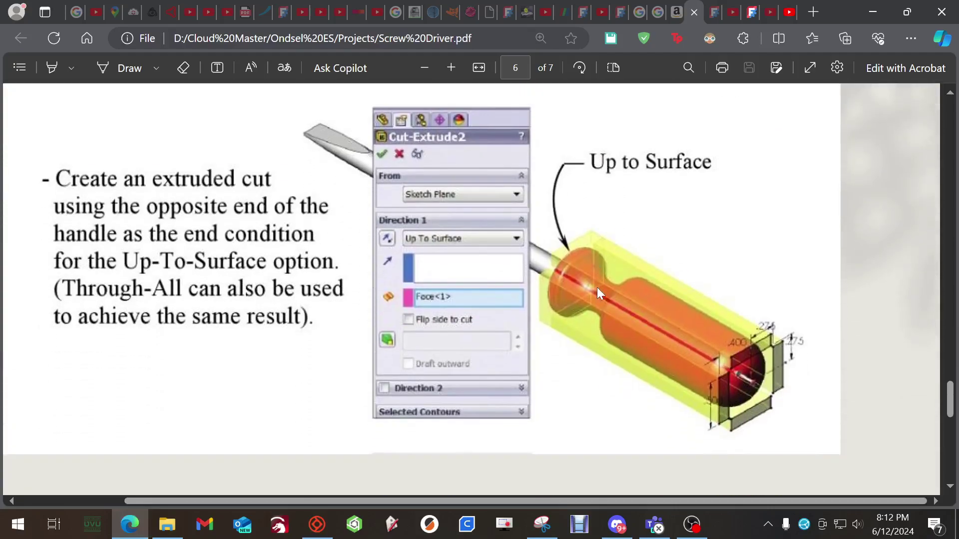
{"action": "scroll", "coordinate": [598, 288], "scroll_direction": "down", "scroll_amount": 8}
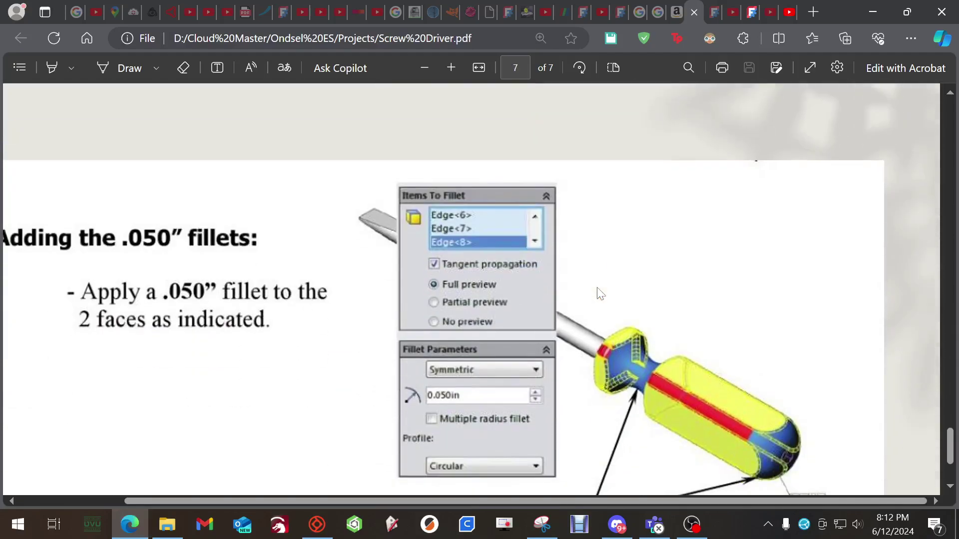
{"action": "scroll", "coordinate": [599, 294], "scroll_direction": "down", "scroll_amount": 2}
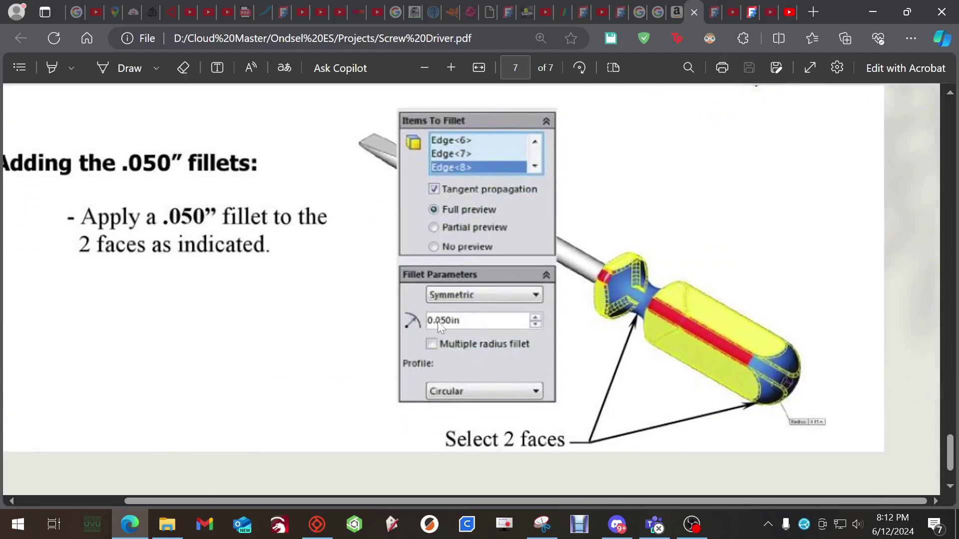
- Set the fillet radius to 0.05 in and confirm it
{"action": "left_click", "coordinate": [316, 524]}
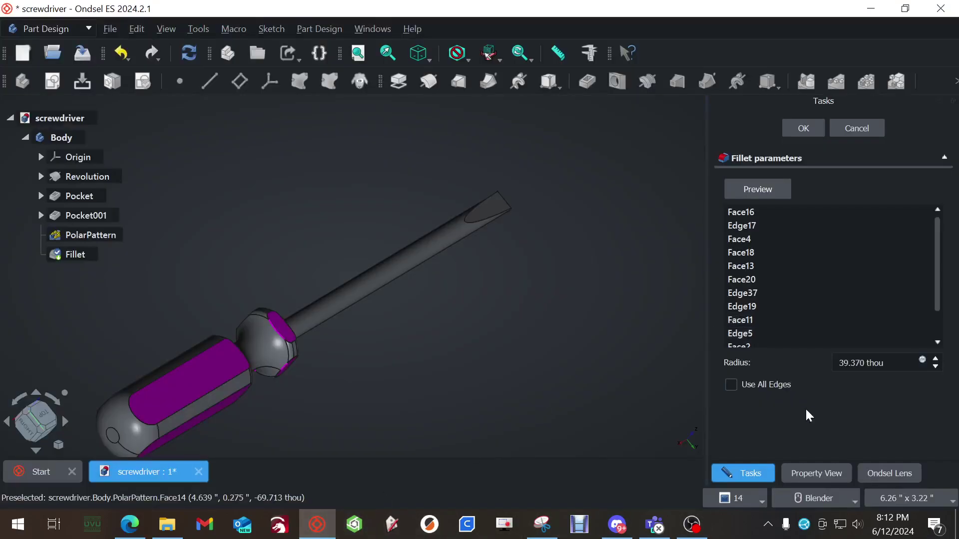
{"action": "left_click_drag", "start_coordinate": [883, 363], "coordinate": [785, 363]}
{"action": "type", "text": "0.05 in"}
{"action": "left_click", "coordinate": [803, 129]}
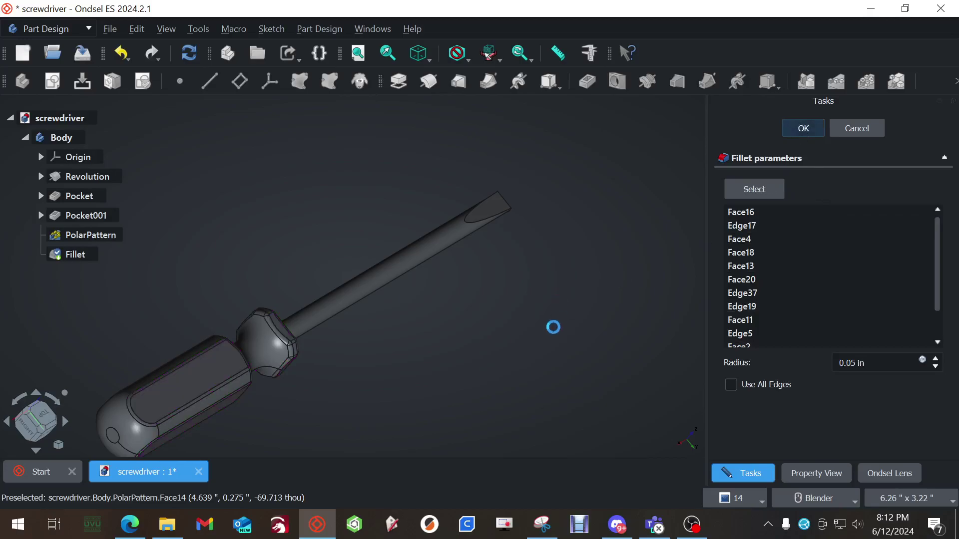
- Orbit and zoom to inspect the filleted handle, then switch to the Bottom view
{"action": "middle_click_drag", "start_coordinate": [206, 305], "coordinate": [453, 267]}
{"action": "scroll", "coordinate": [394, 284], "scroll_direction": "down", "scroll_amount": 2}
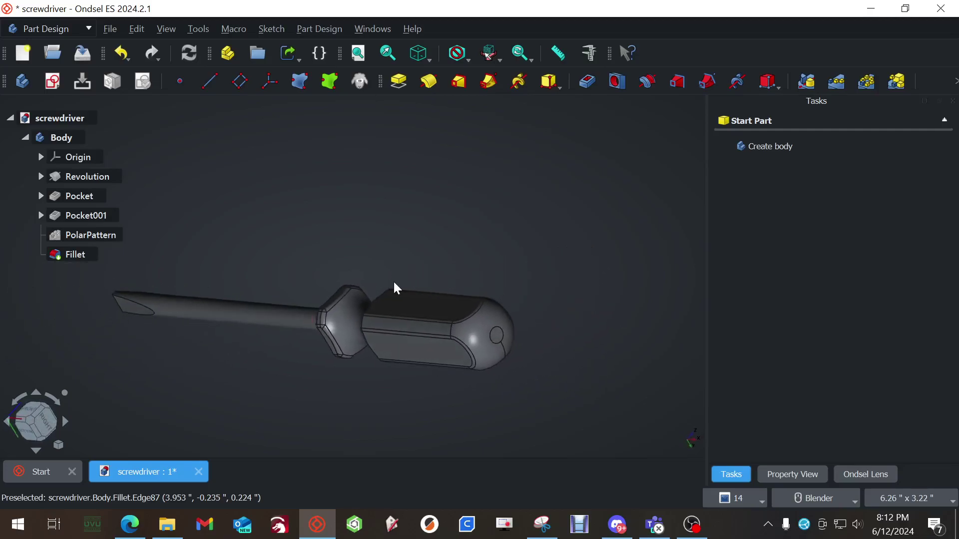
{"action": "scroll", "coordinate": [429, 332], "scroll_direction": "up", "scroll_amount": 5}
{"action": "mouse_move", "coordinate": [554, 253]}
{"action": "middle_mouse_down"}
{"action": "mouse_move", "coordinate": [525, 252]}
{"action": "mouse_move", "coordinate": [541, 259]}
{"action": "middle_mouse_up"}
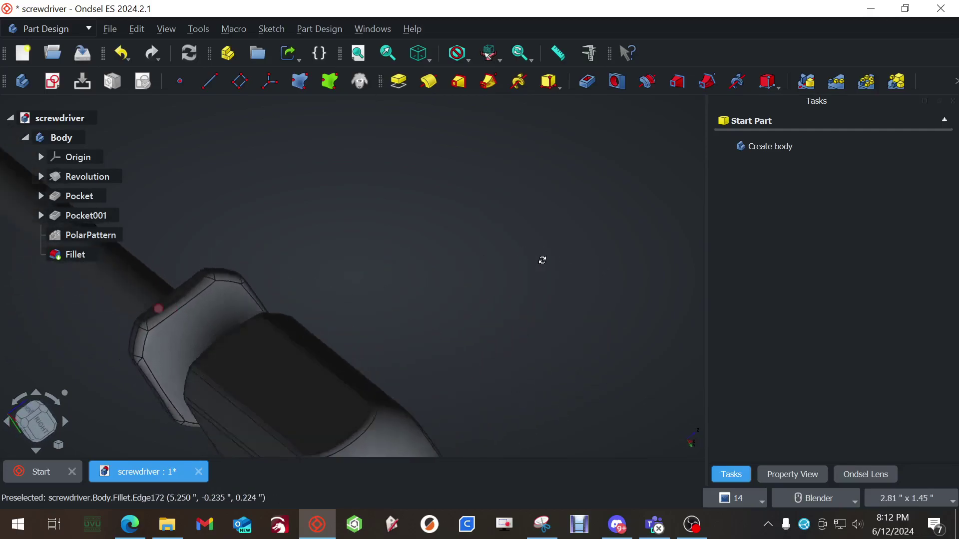
{"action": "scroll", "coordinate": [394, 306], "scroll_direction": "down", "scroll_amount": 8}
{"action": "middle_click_drag", "start_coordinate": [289, 389], "coordinate": [287, 294]}
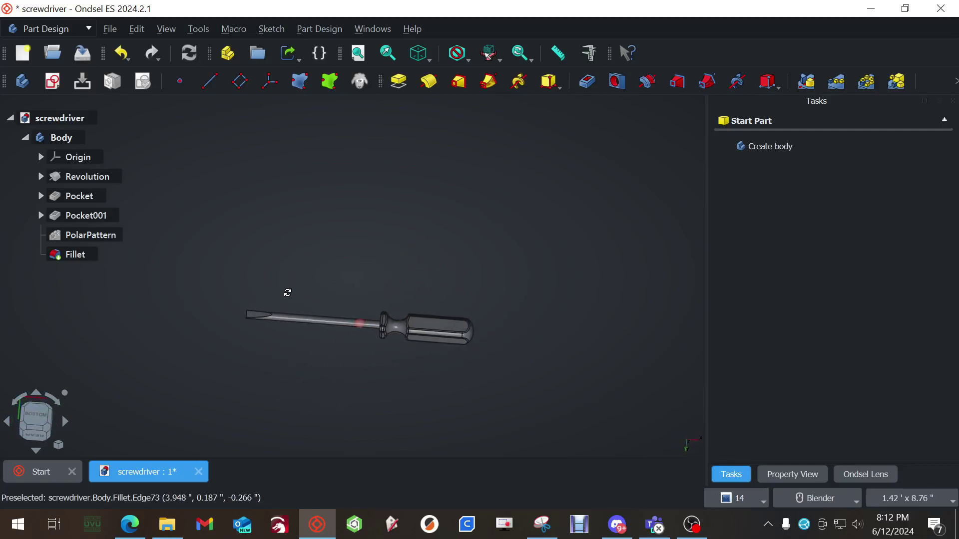
{"action": "key", "text": "5"}
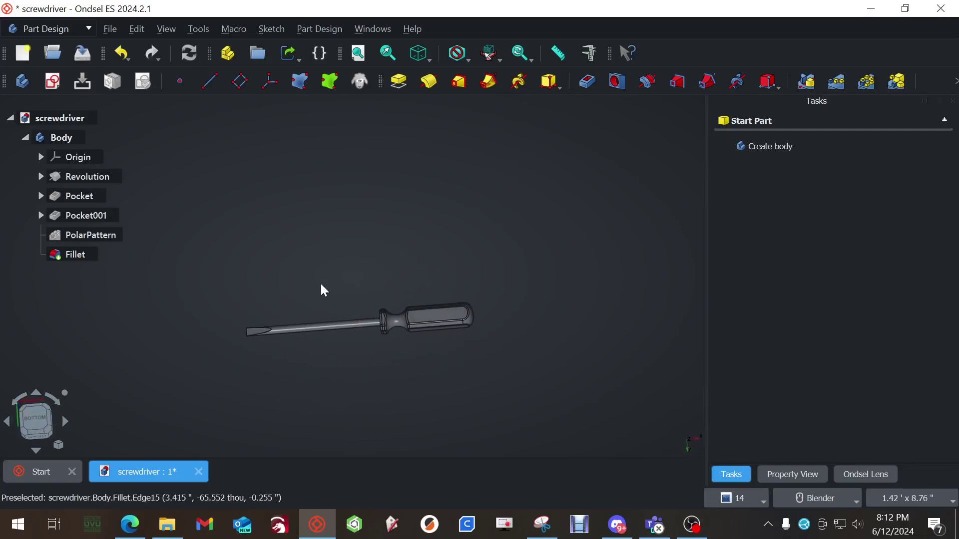
{"action": "left_click", "coordinate": [81, 256]}
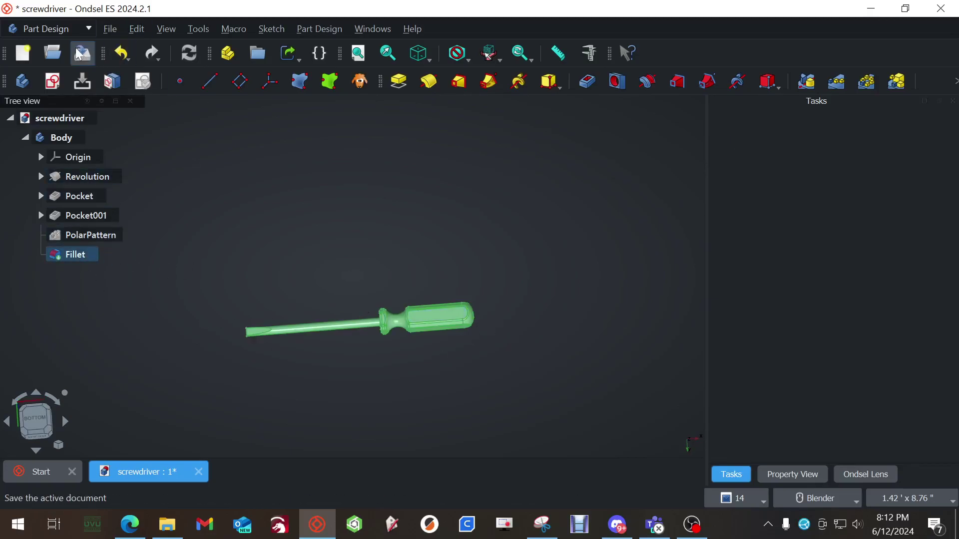
{"action": "left_click", "coordinate": [111, 31]}
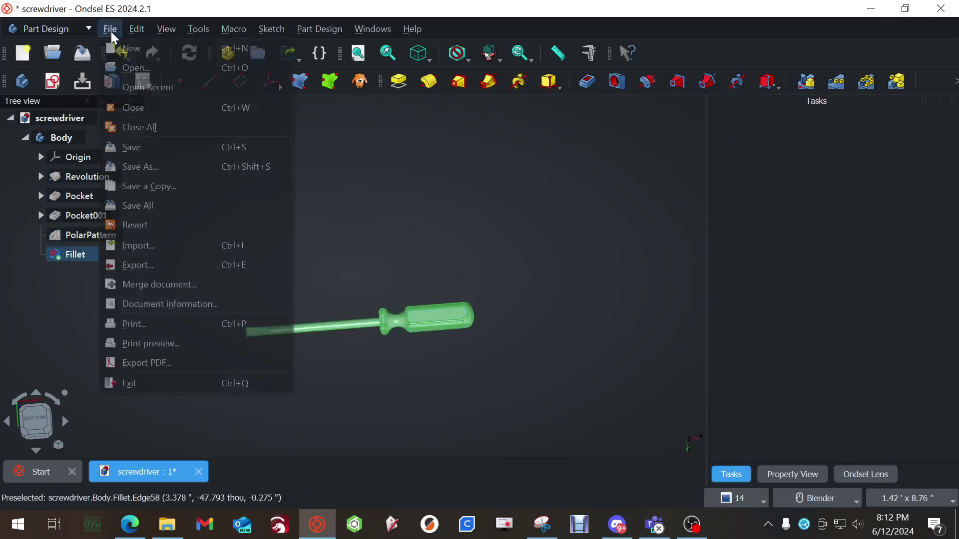
{"action": "left_click", "coordinate": [134, 266]}
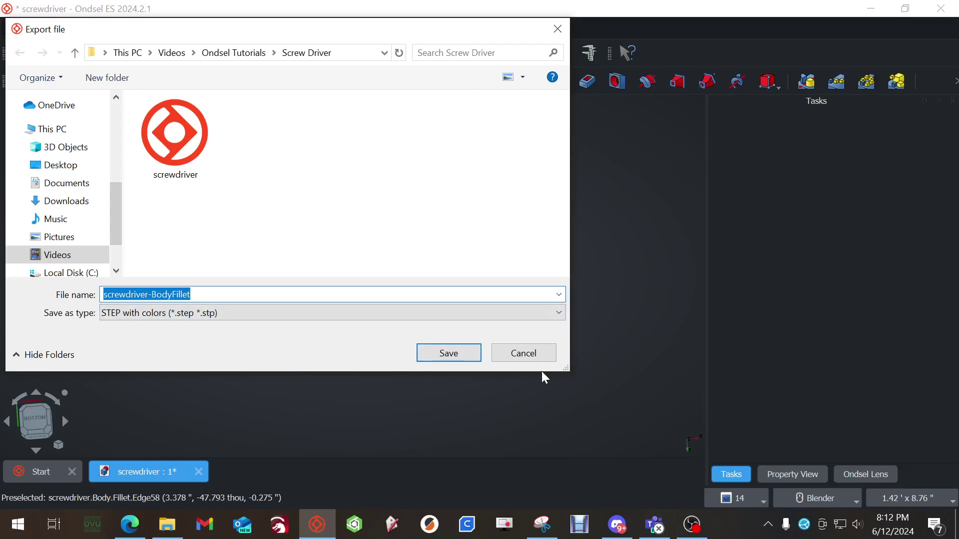
{"action": "left_click", "coordinate": [527, 351]}
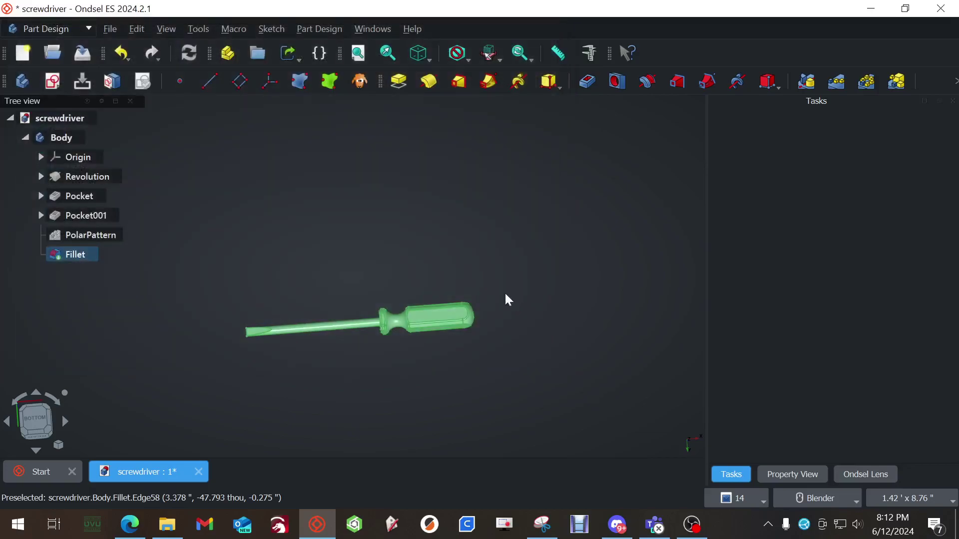
{"action": "scroll", "coordinate": [364, 364], "scroll_direction": "up", "scroll_amount": 3}
{"action": "middle_click_drag", "start_coordinate": [406, 353], "coordinate": [481, 327]}
{"action": "middle_click_drag", "start_coordinate": [601, 289], "coordinate": [312, 368]}
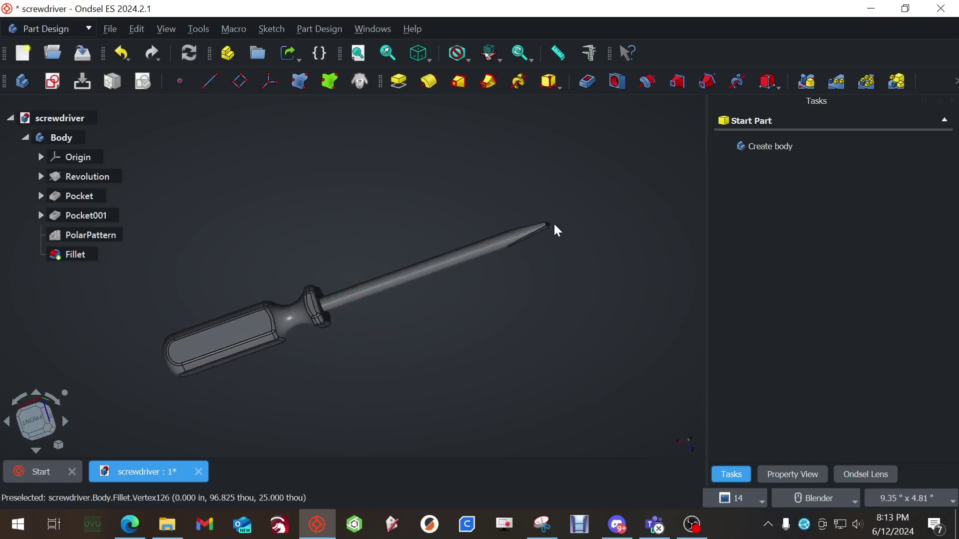
{"action": "middle_click_drag", "start_coordinate": [556, 226], "coordinate": [532, 285]}
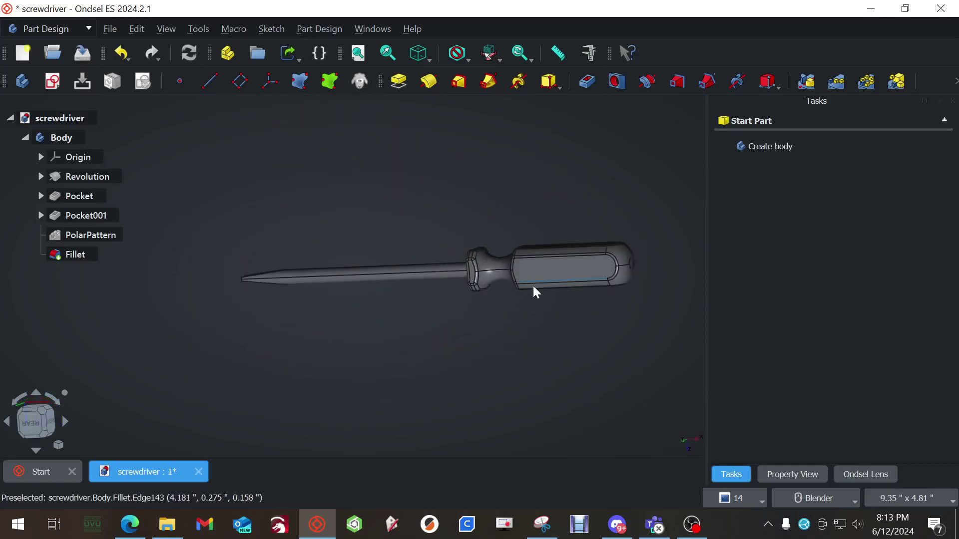
{"action": "middle_click_drag", "start_coordinate": [265, 213], "coordinate": [356, 293]}
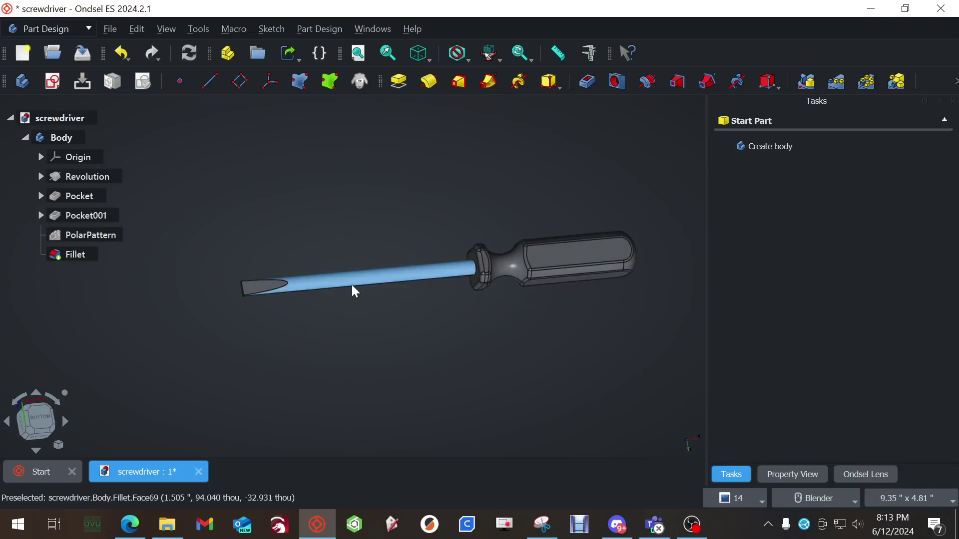